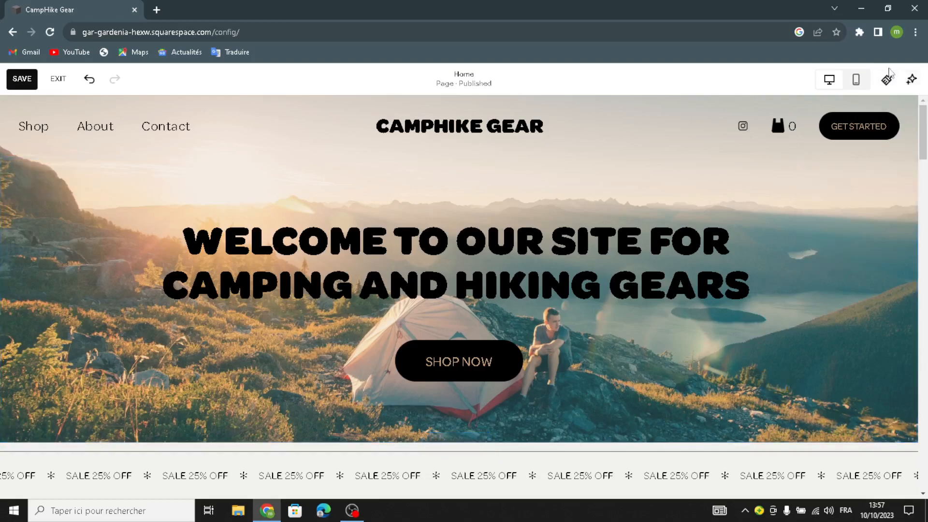
Step: Open the site styles and browse the available sans-serif font packs without switching packs
{"action": "left_click", "coordinate": [888, 79]}
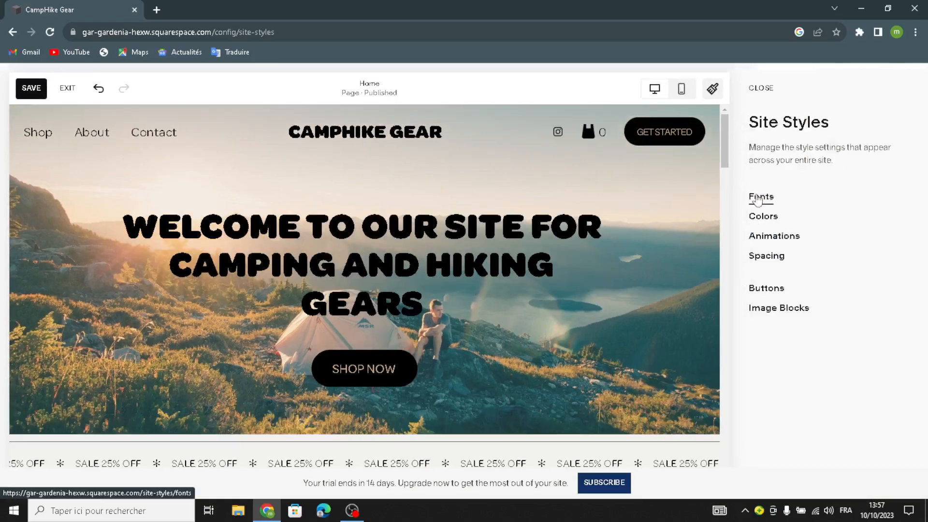
{"action": "left_click", "coordinate": [762, 196]}
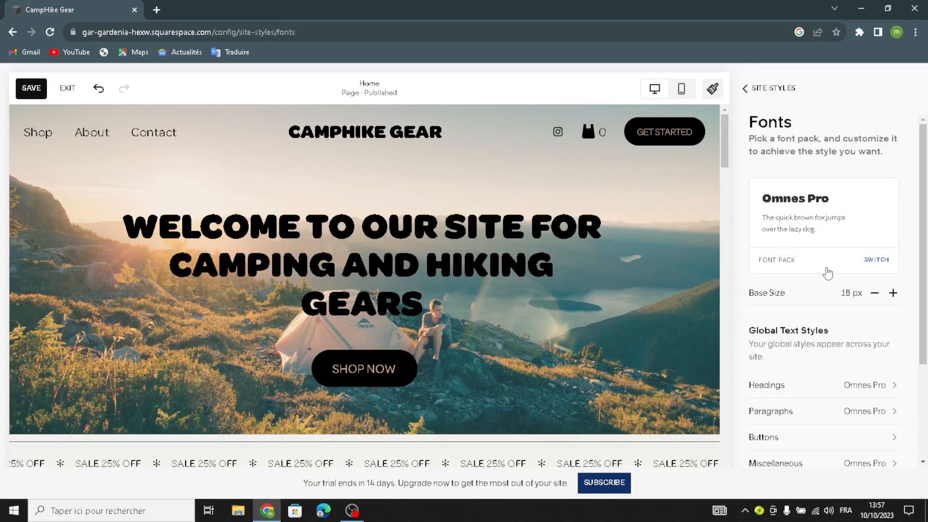
{"action": "left_click", "coordinate": [870, 261]}
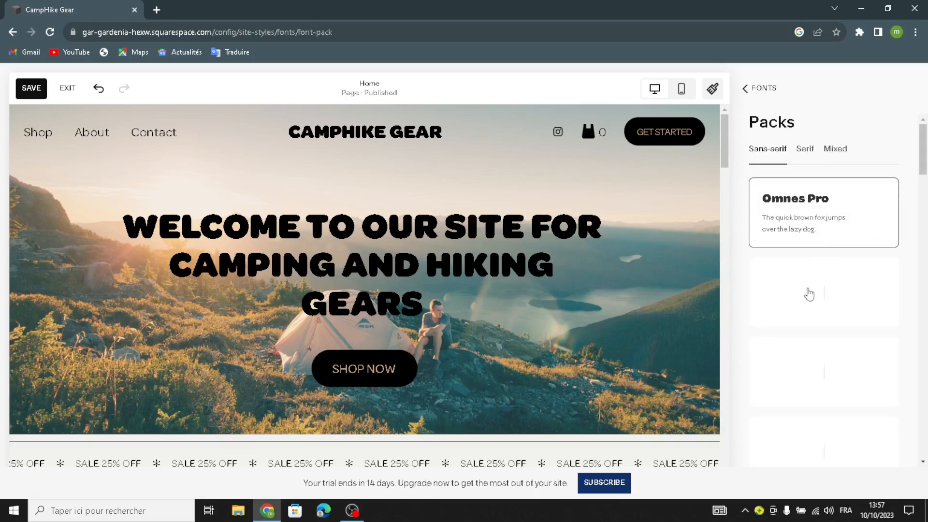
{"action": "scroll", "coordinate": [824, 294], "scroll_direction": "down", "scroll_amount": 3}
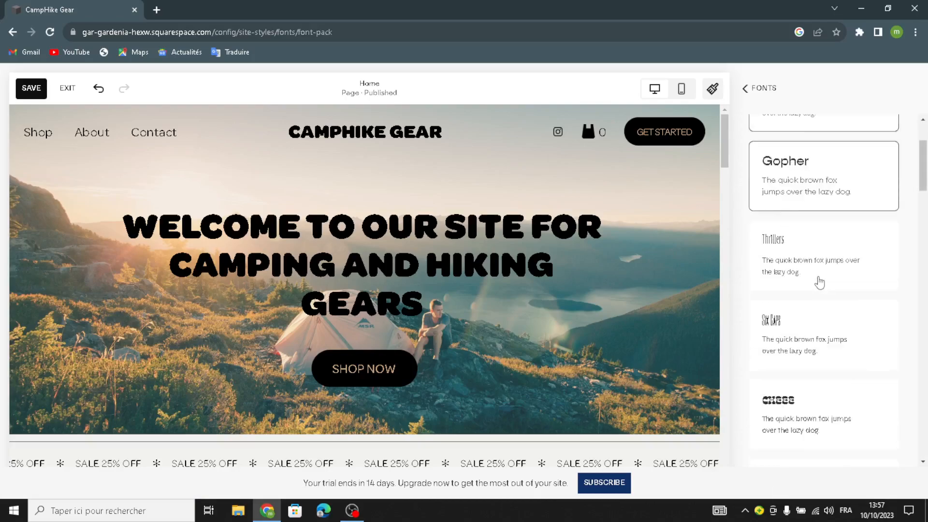
{"action": "scroll", "coordinate": [819, 282], "scroll_direction": "up", "scroll_amount": 4}
{"action": "left_click", "coordinate": [743, 88]}
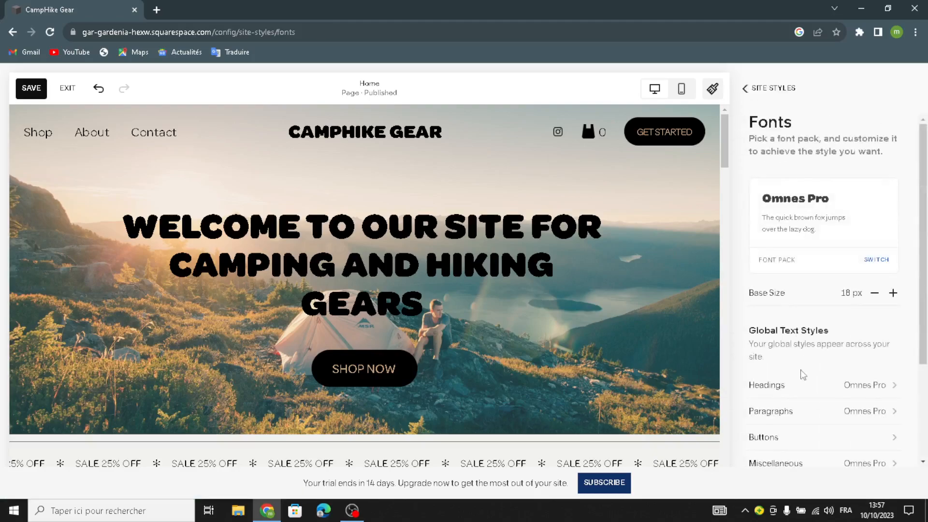
Step: Review the global heading text settings and the remaining font style options
{"action": "left_click", "coordinate": [838, 333]}
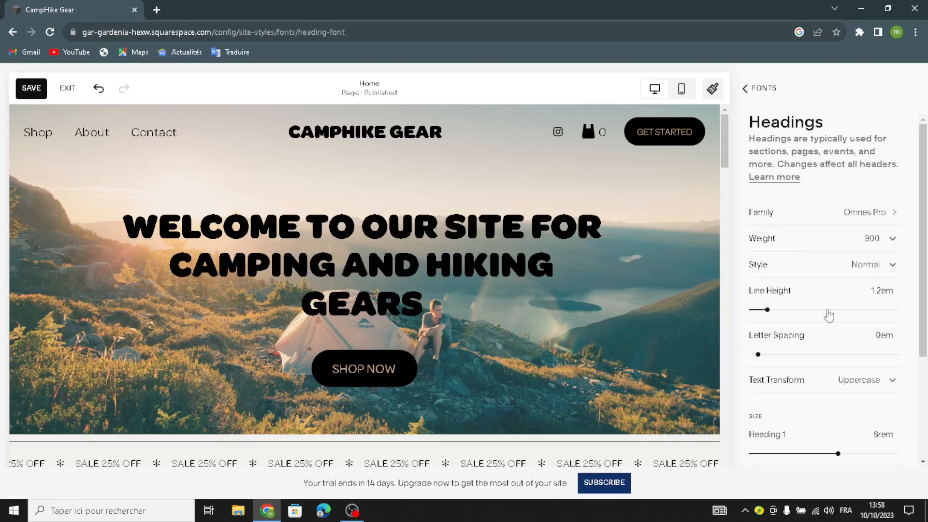
{"action": "scroll", "coordinate": [807, 361], "scroll_direction": "down", "scroll_amount": 1}
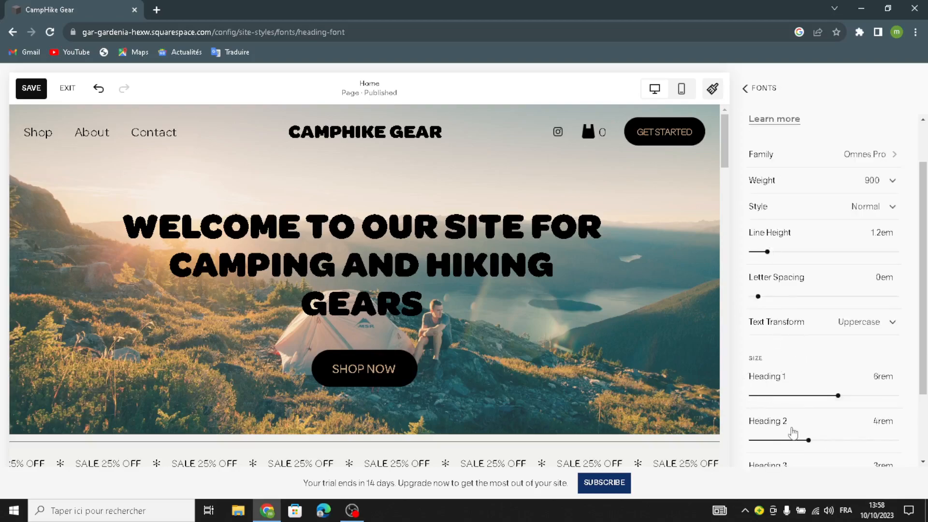
{"action": "left_click", "coordinate": [745, 87]}
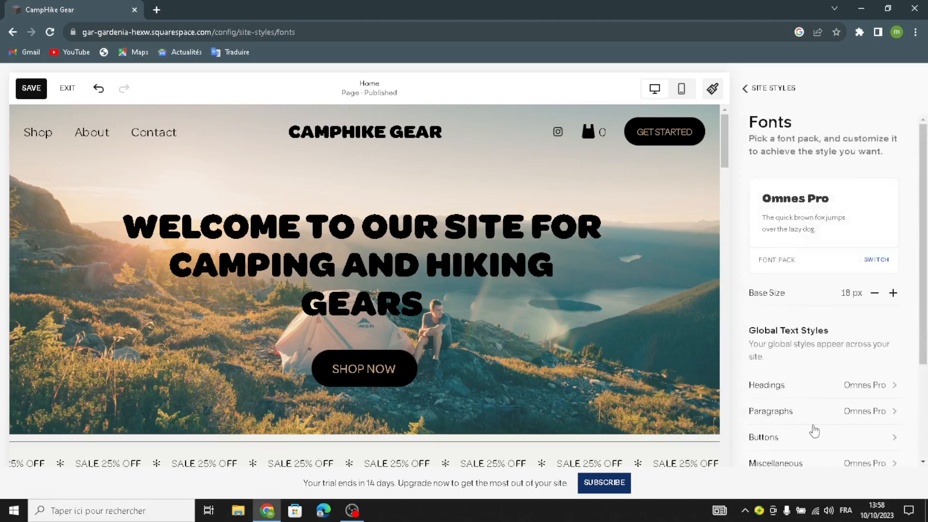
{"action": "scroll", "coordinate": [855, 439], "scroll_direction": "down", "scroll_amount": 3}
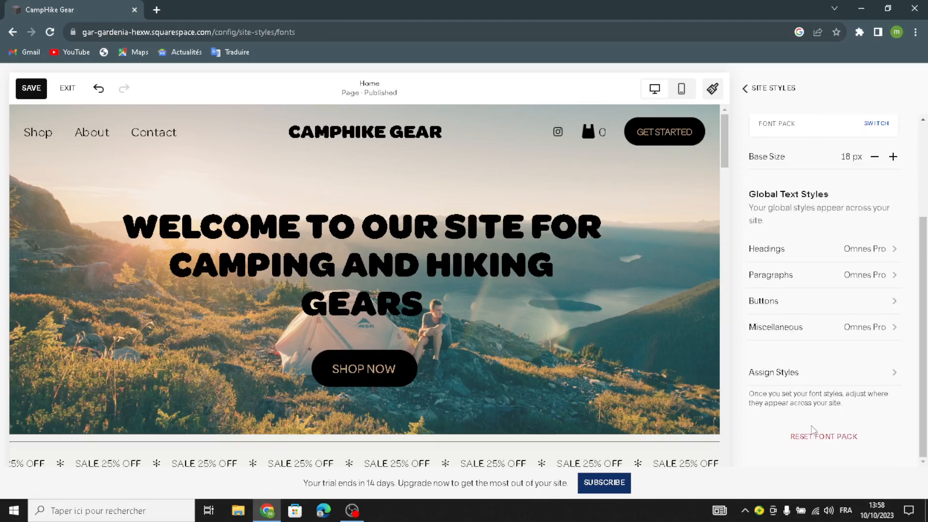
{"action": "left_click", "coordinate": [760, 91]}
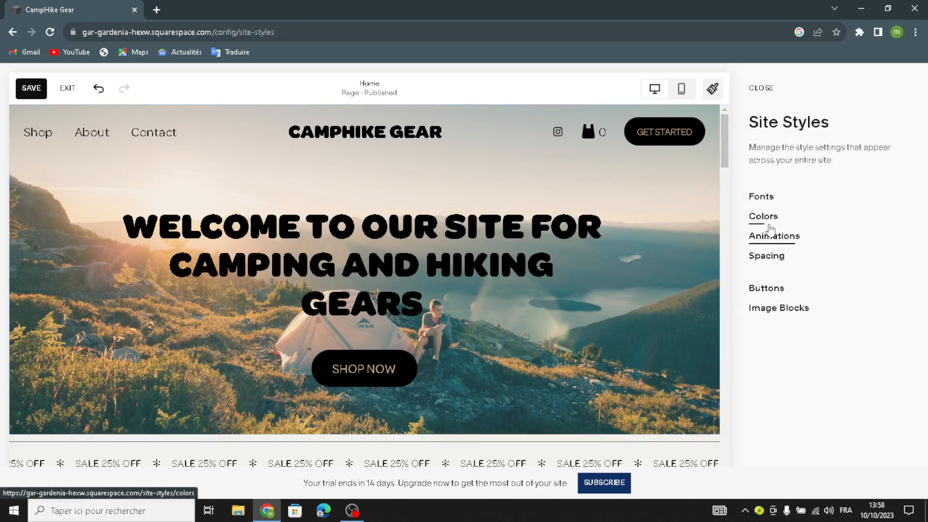
Step: Review the site's color palette and themes, including the color settings of the Dark 1 theme
{"action": "left_click", "coordinate": [762, 218]}
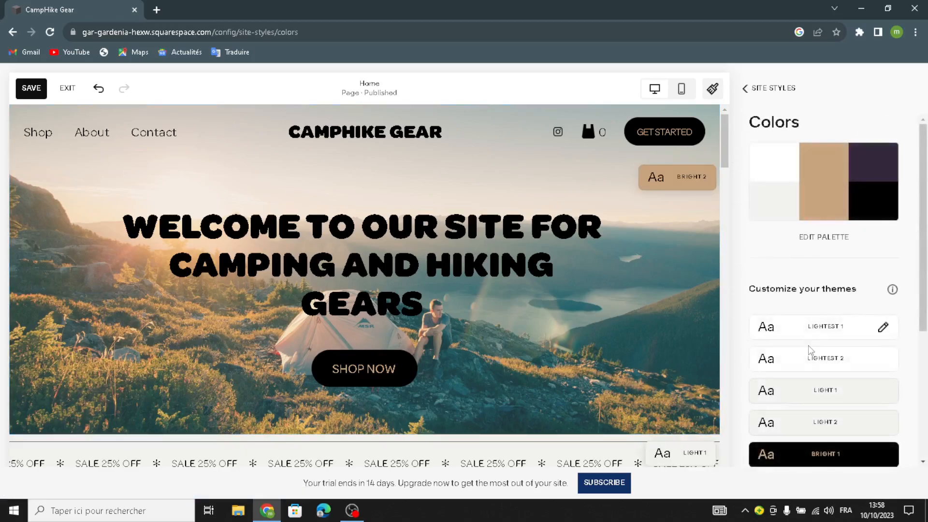
{"action": "scroll", "coordinate": [816, 307], "scroll_direction": "down", "scroll_amount": 4}
{"action": "left_click", "coordinate": [842, 318]}
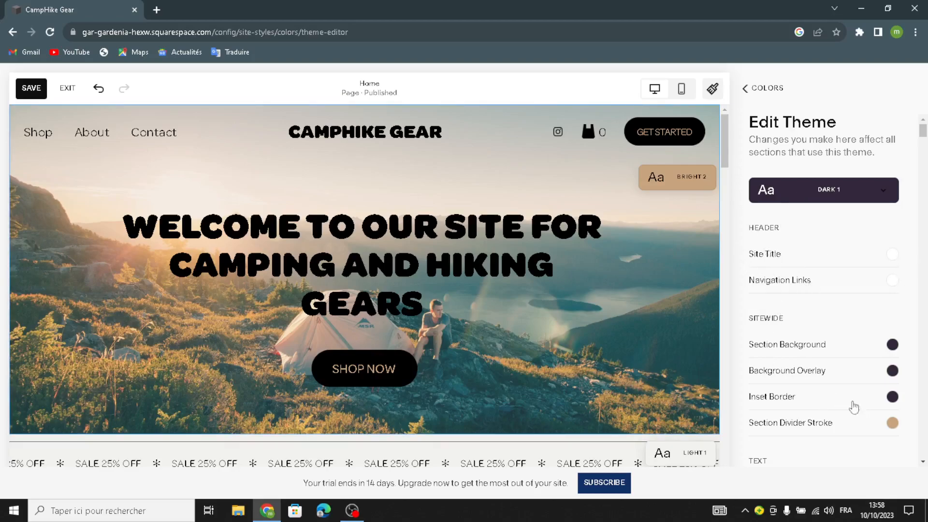
{"action": "scroll", "coordinate": [805, 373], "scroll_direction": "down", "scroll_amount": 5}
{"action": "left_click", "coordinate": [760, 92]}
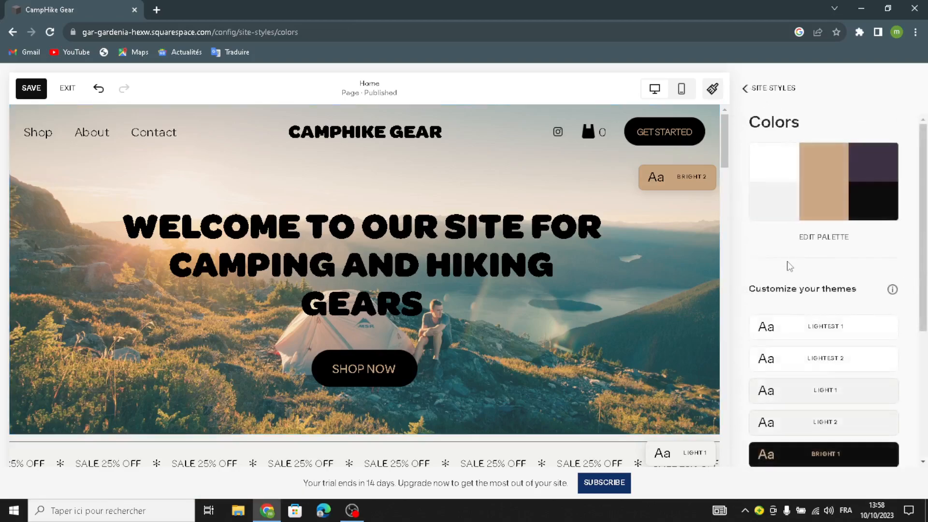
{"action": "left_click", "coordinate": [746, 88]}
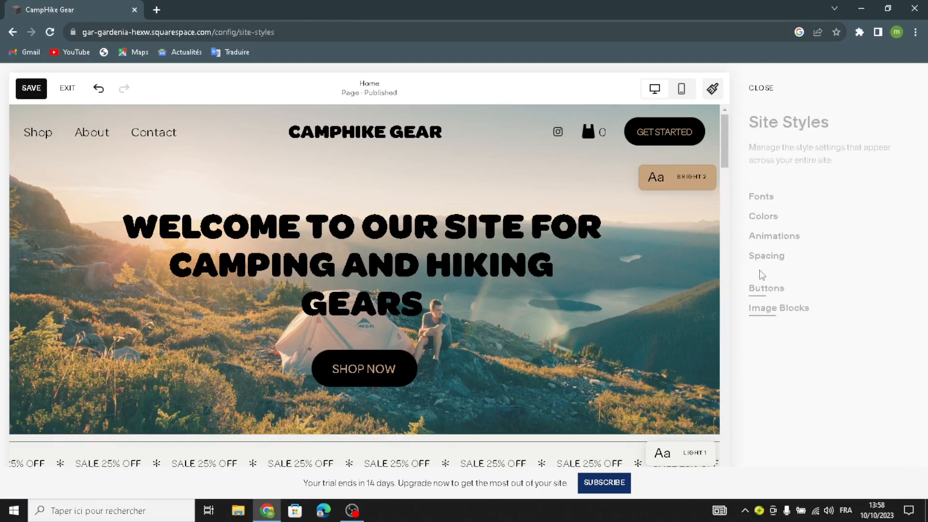
Step: Check the site-wide animation and spacing settings, and close the site styles
{"action": "left_click", "coordinate": [771, 239]}
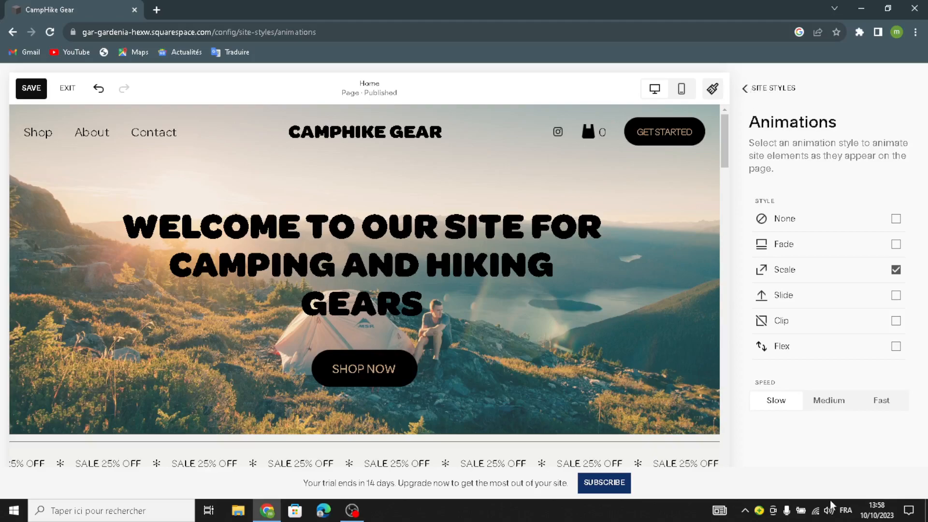
{"action": "left_click", "coordinate": [754, 89]}
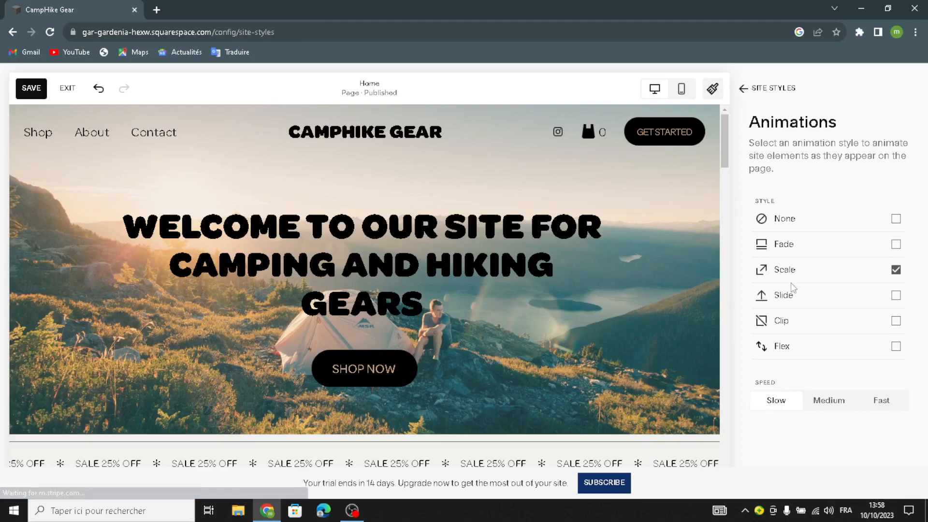
{"action": "left_click", "coordinate": [757, 262]}
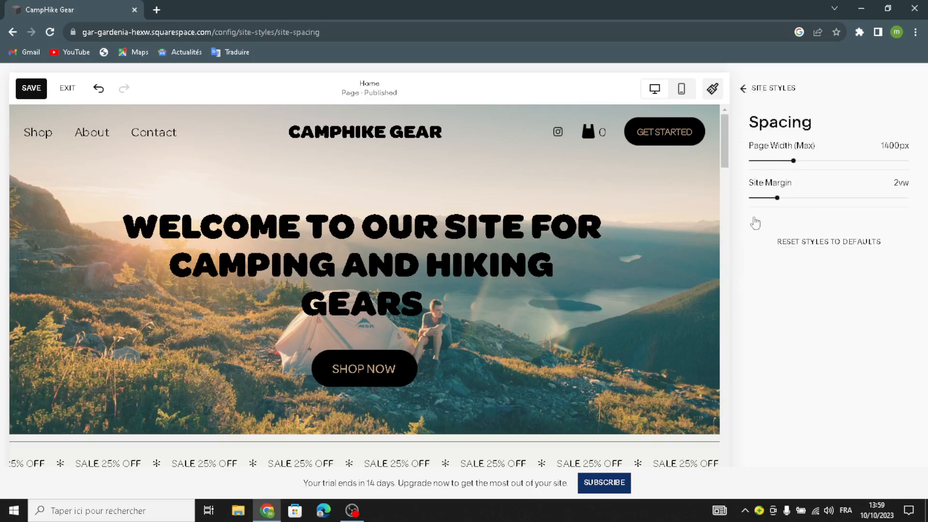
{"action": "left_click", "coordinate": [767, 89]}
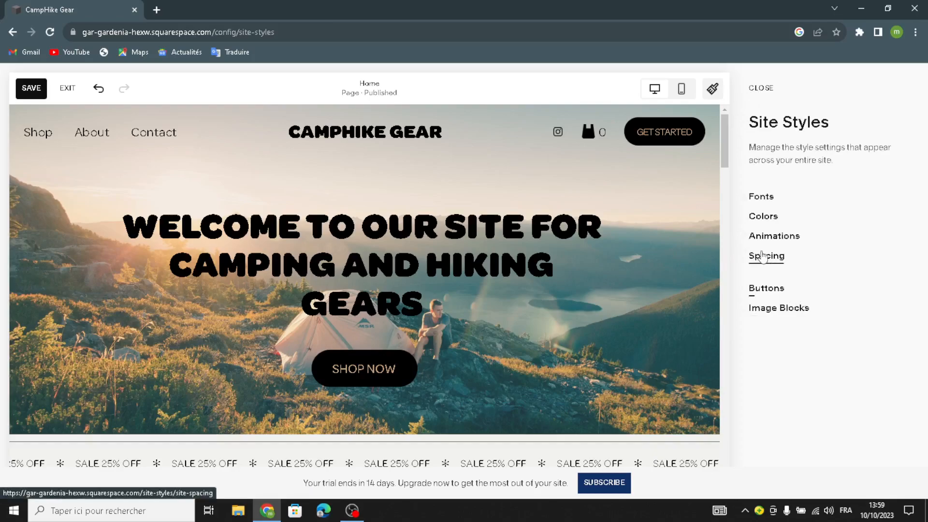
{"action": "left_click", "coordinate": [765, 96]}
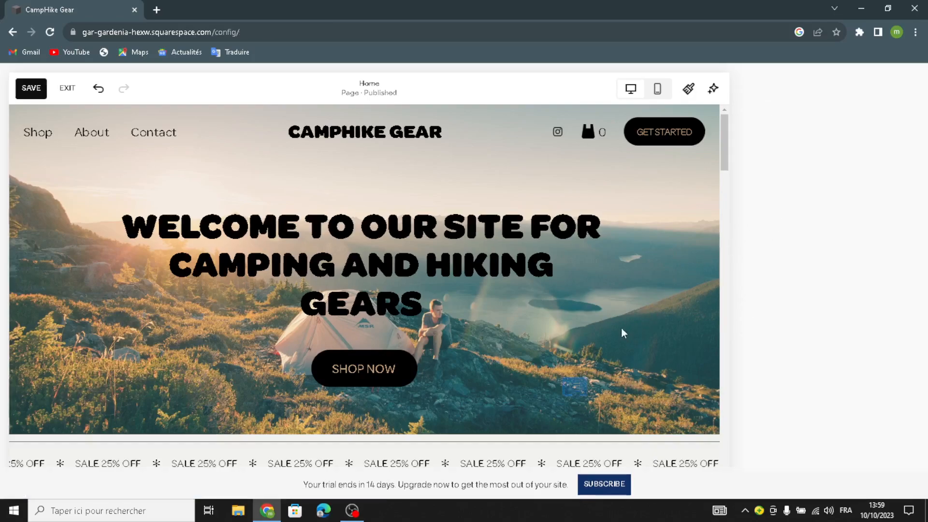
Step: Open the content settings of the SALE 25% OFF scrolling text and inspect its link options
{"action": "scroll", "coordinate": [697, 401], "scroll_direction": "down", "scroll_amount": 2}
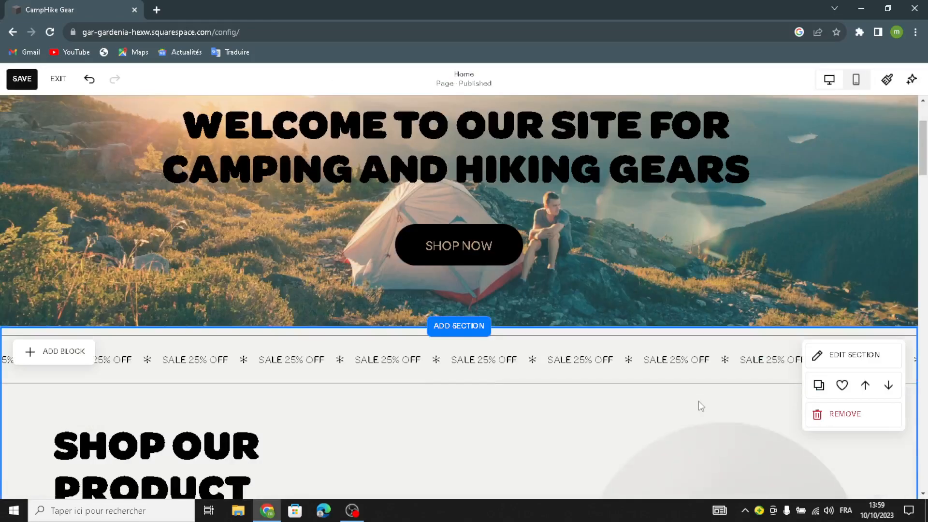
{"action": "left_click", "coordinate": [92, 348]}
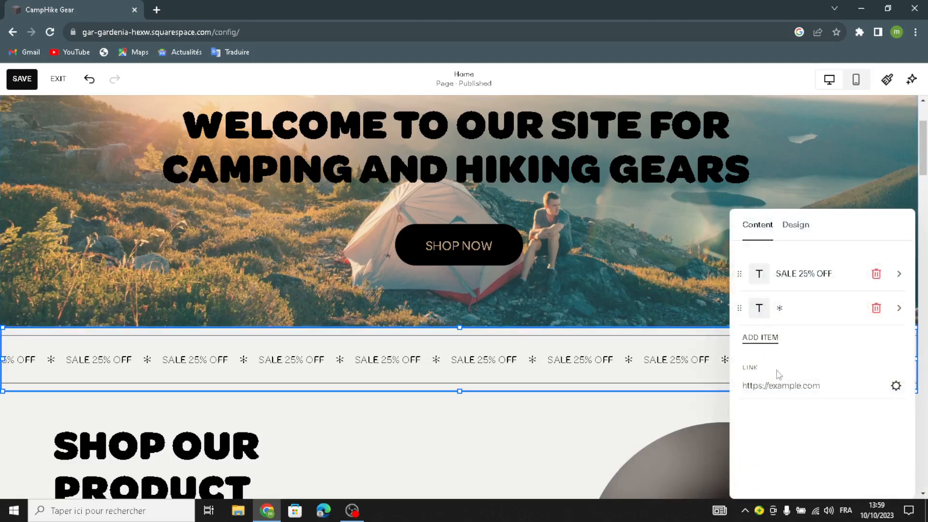
{"action": "left_click", "coordinate": [763, 381]}
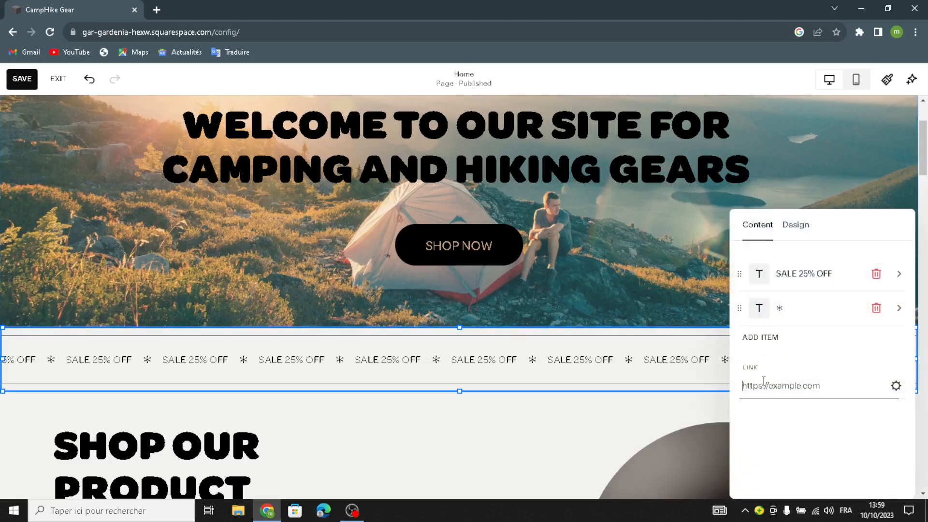
{"action": "left_click", "coordinate": [895, 386]}
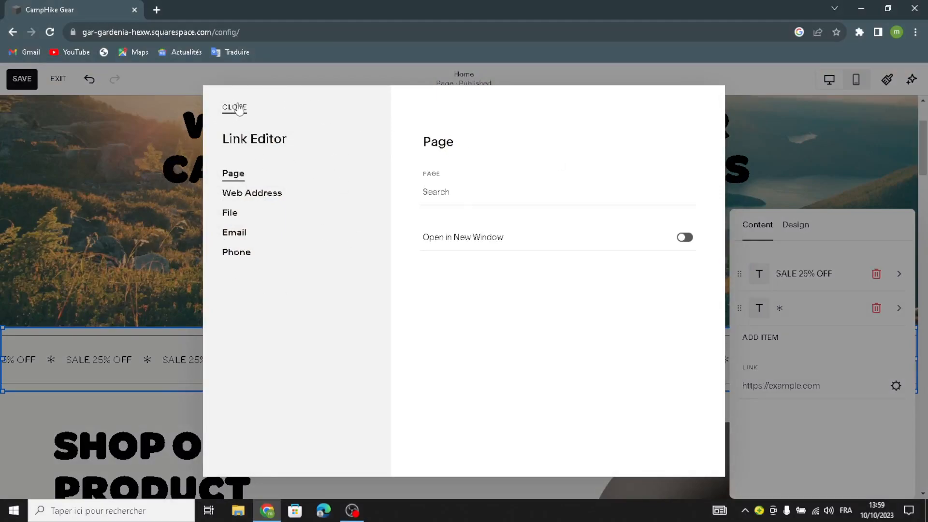
{"action": "left_click", "coordinate": [234, 108]}
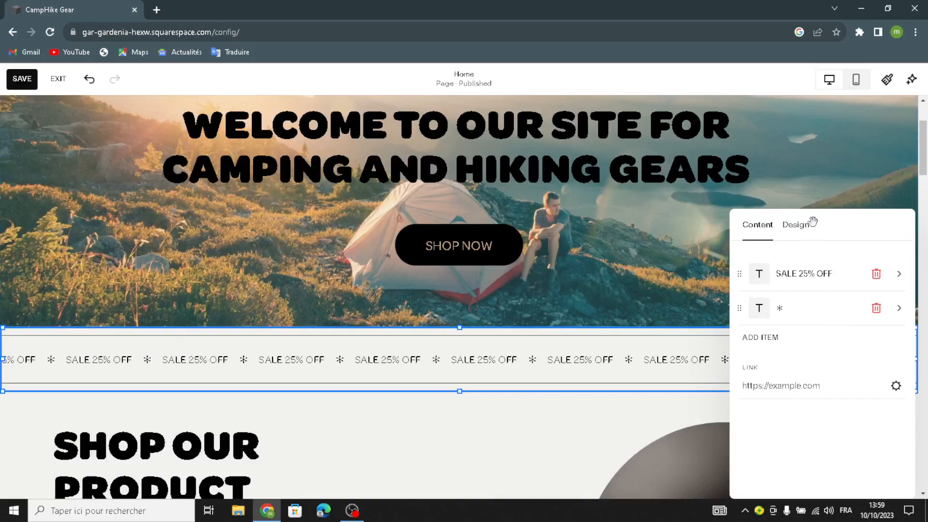
Step: Raise the wave intensity of the SALE 25% OFF scrolling text by one notch and set its text size to S
{"action": "left_click", "coordinate": [796, 225]}
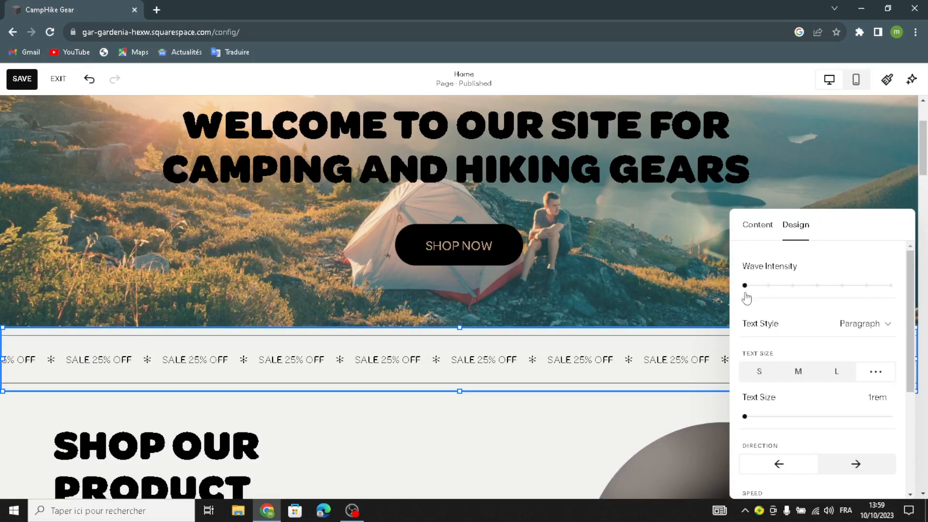
{"action": "left_click", "coordinate": [767, 286]}
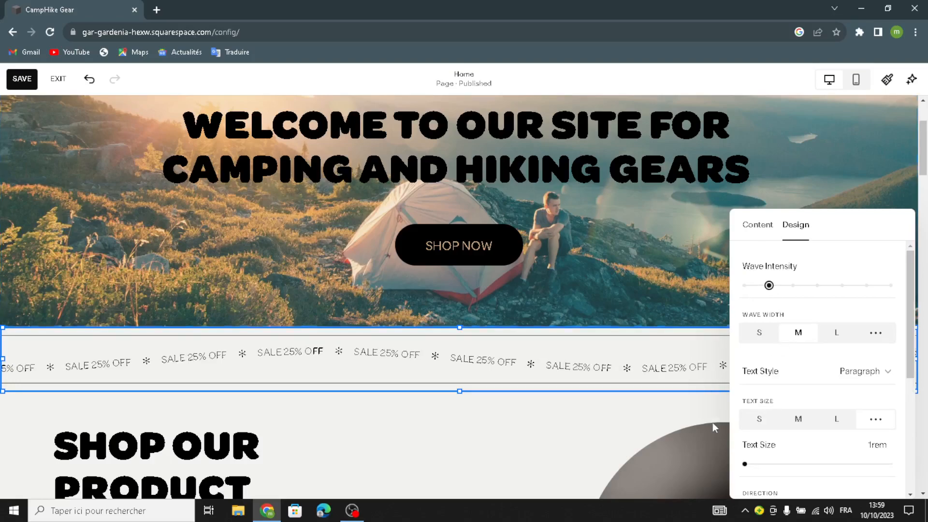
{"action": "left_click", "coordinate": [765, 417]}
{"action": "scroll", "coordinate": [783, 408], "scroll_direction": "down", "scroll_amount": 3}
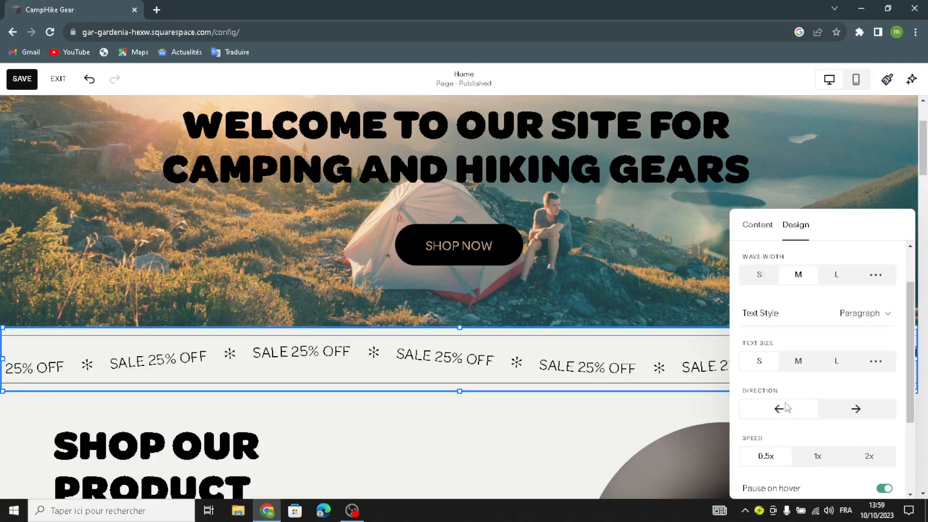
{"action": "scroll", "coordinate": [764, 403], "scroll_direction": "down", "scroll_amount": 1}
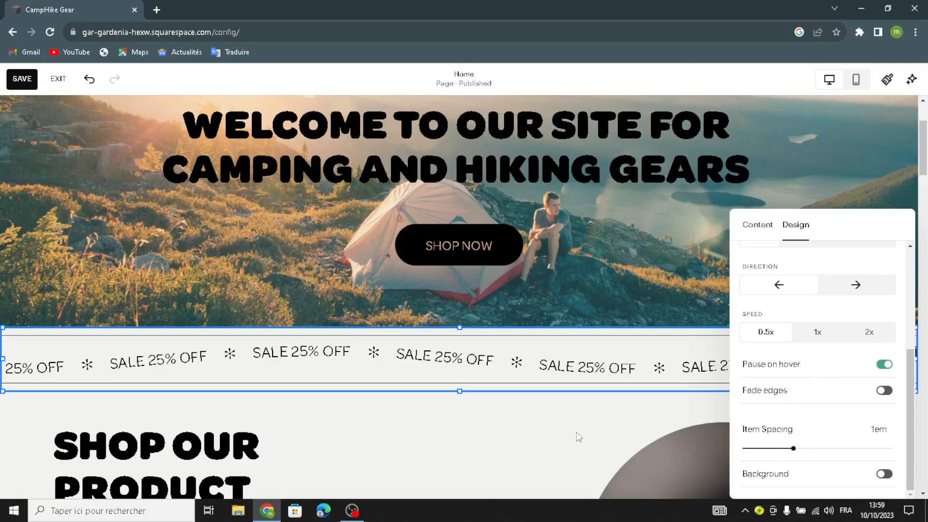
{"action": "left_click", "coordinate": [565, 424]}
Step: Delete the arched product image beside the SHOP OUR PRODUCT heading and add an empty image block to the section
{"action": "scroll", "coordinate": [679, 284], "scroll_direction": "down", "scroll_amount": 5}
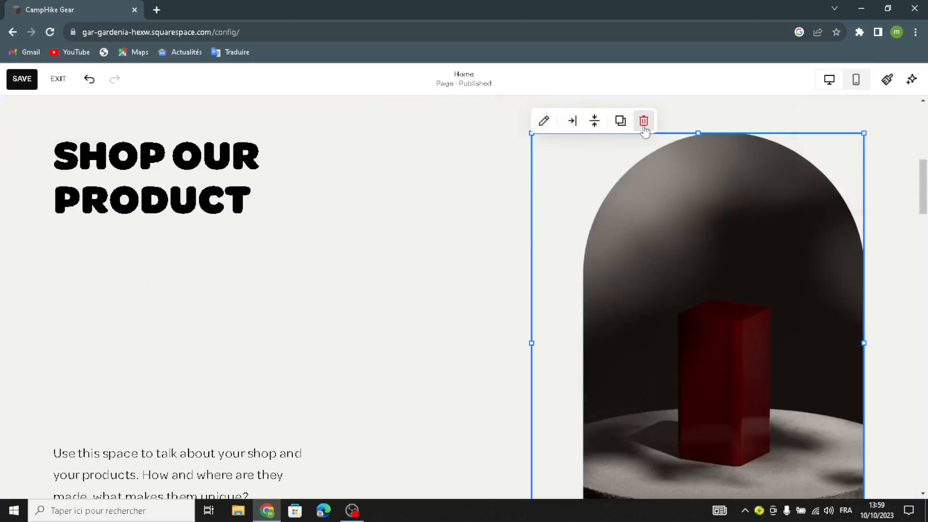
{"action": "left_click", "coordinate": [643, 121]}
{"action": "left_click", "coordinate": [53, 120]}
{"action": "left_click", "coordinate": [177, 241]}
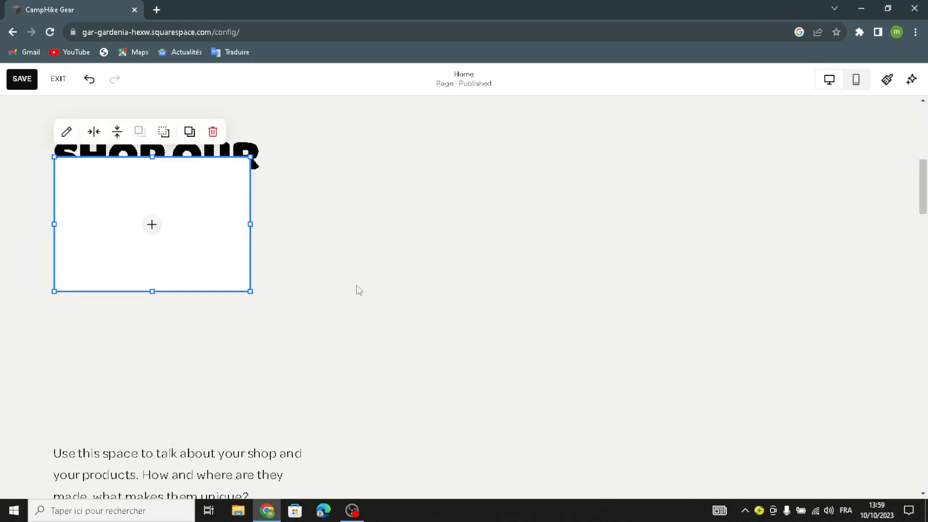
Step: Move the empty image block to the right of the SHOP OUR PRODUCT heading and enlarge it to fill that half of the section
{"action": "left_click", "coordinate": [402, 295]}
{"action": "left_click_drag", "start_coordinate": [223, 233], "coordinate": [498, 425]}
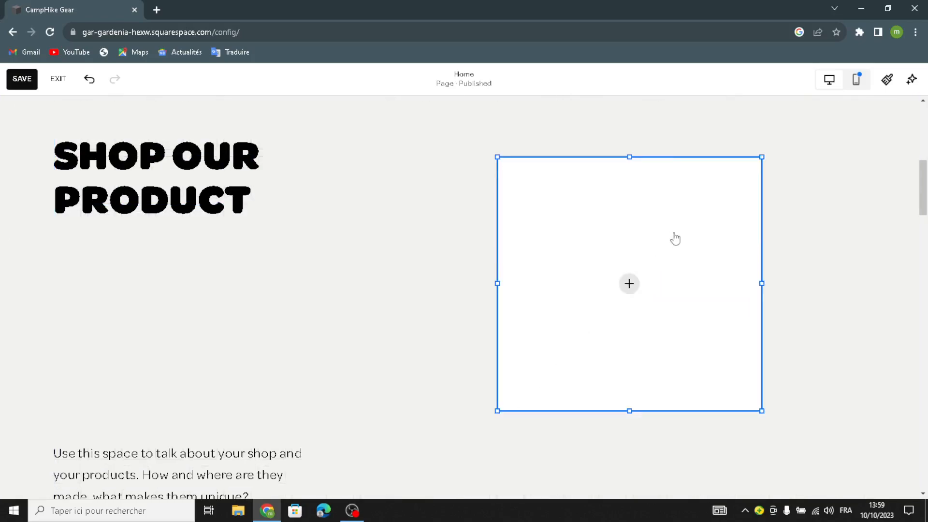
{"action": "left_click_drag", "start_coordinate": [761, 157], "coordinate": [821, 87]}
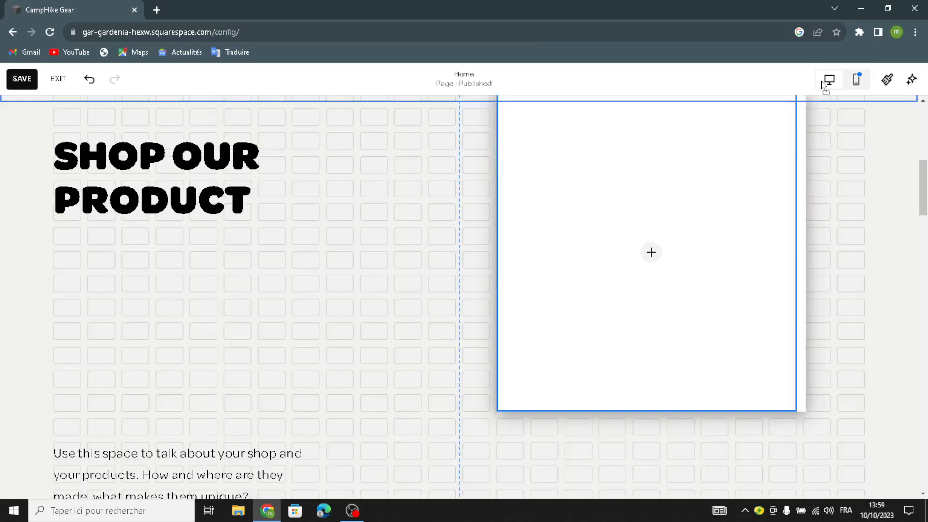
{"action": "left_click_drag", "start_coordinate": [797, 461], "coordinate": [797, 482]}
{"action": "left_click_drag", "start_coordinate": [803, 110], "coordinate": [924, 45]}
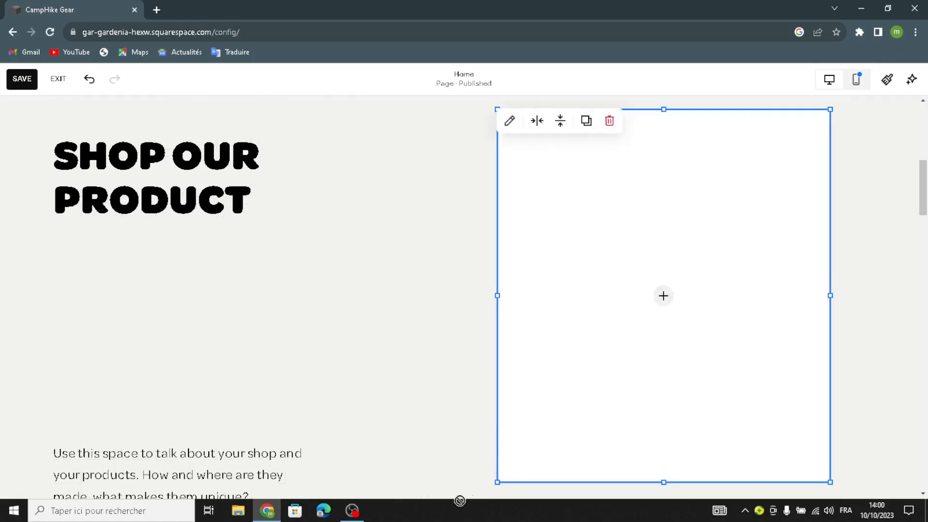
{"action": "left_click_drag", "start_coordinate": [497, 482], "coordinate": [428, 519]}
{"action": "left_click_drag", "start_coordinate": [827, 114], "coordinate": [924, 90]}
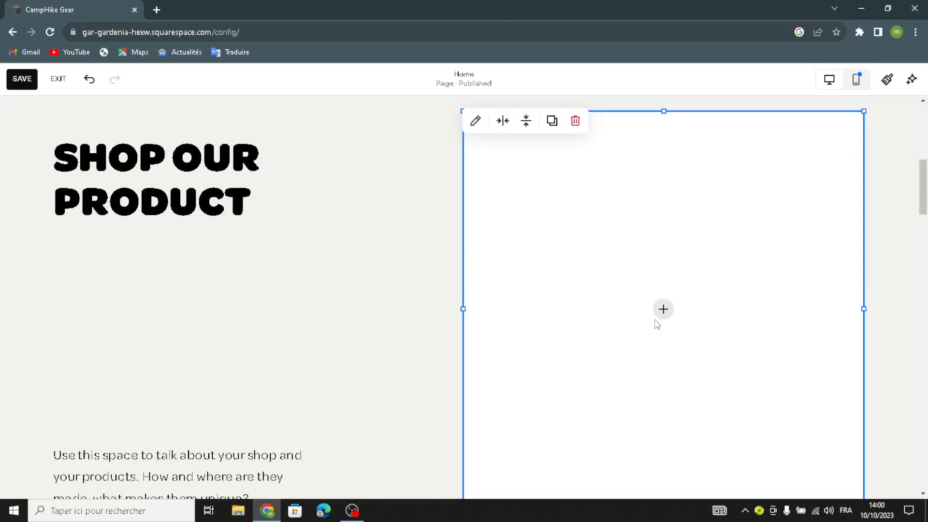
Step: Search the free stock images for "camping and hiking gears" for the empty image block beside the SHOP OUR PRODUCT heading
{"action": "left_click", "coordinate": [658, 315]}
{"action": "left_click", "coordinate": [654, 328]}
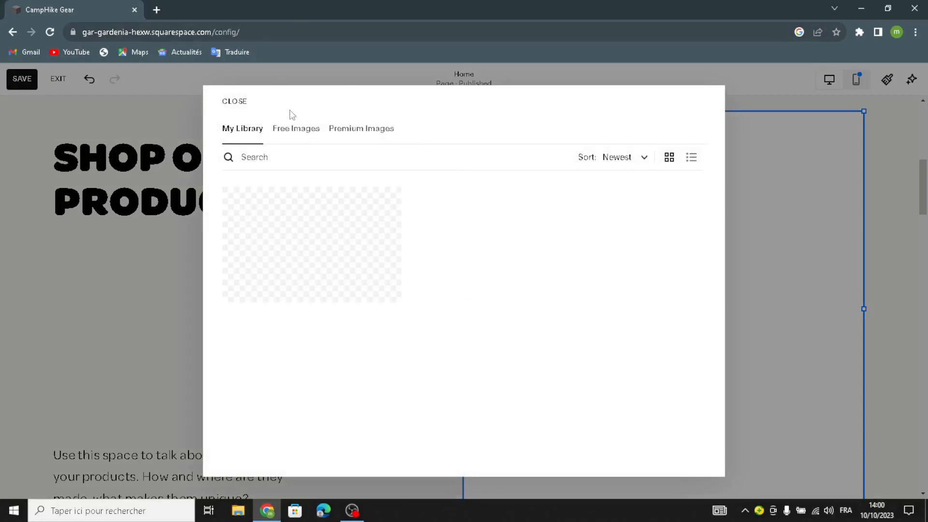
{"action": "left_click", "coordinate": [315, 128]}
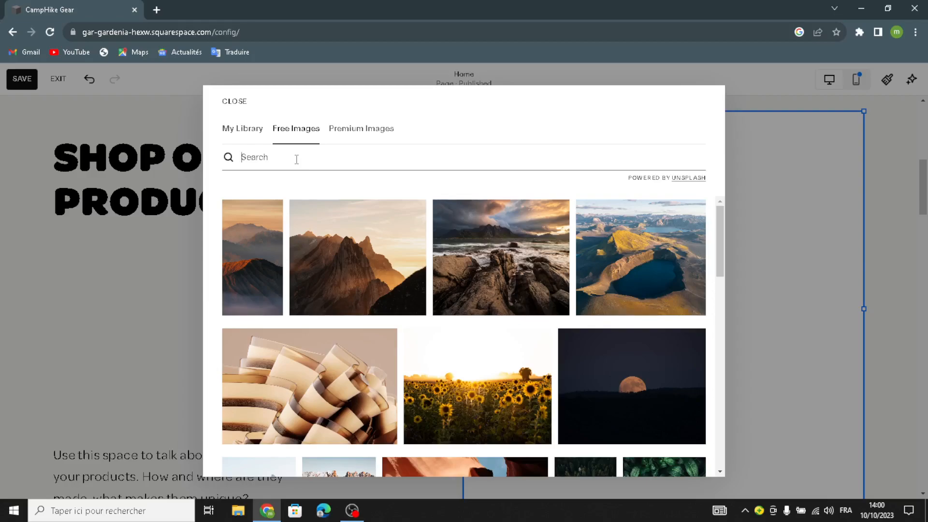
{"action": "type", "text": "camping and hiking gears"}
{"action": "key", "text": "Return"}
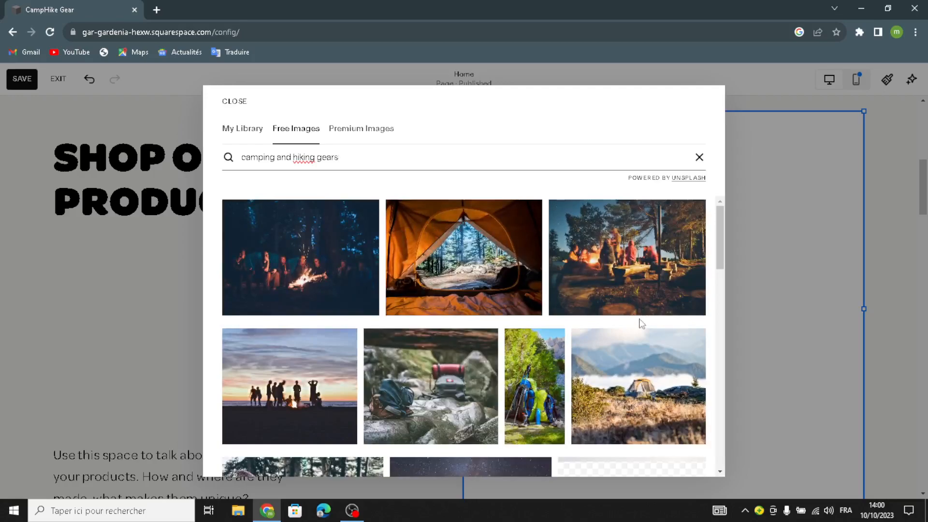
Step: Browse the camping results and add the photo of people gathered around a campfire under trees to the image block
{"action": "scroll", "coordinate": [587, 377], "scroll_direction": "down", "scroll_amount": 5}
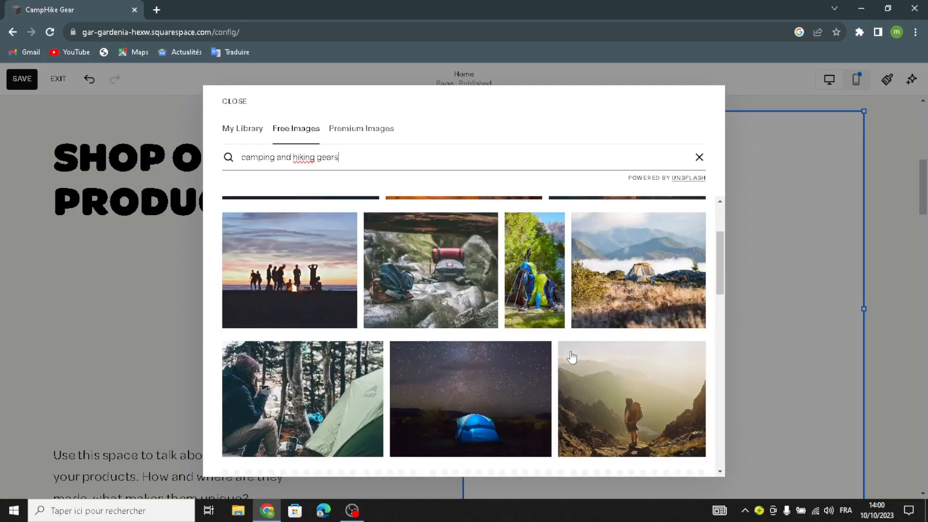
{"action": "scroll", "coordinate": [554, 340], "scroll_direction": "down", "scroll_amount": 1}
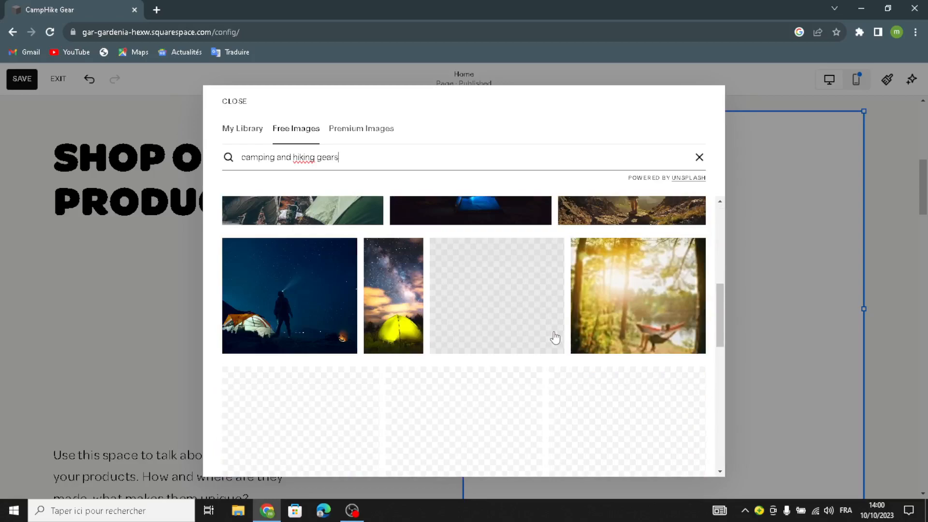
{"action": "scroll", "coordinate": [555, 299], "scroll_direction": "up", "scroll_amount": 1}
{"action": "scroll", "coordinate": [540, 282], "scroll_direction": "up", "scroll_amount": 2}
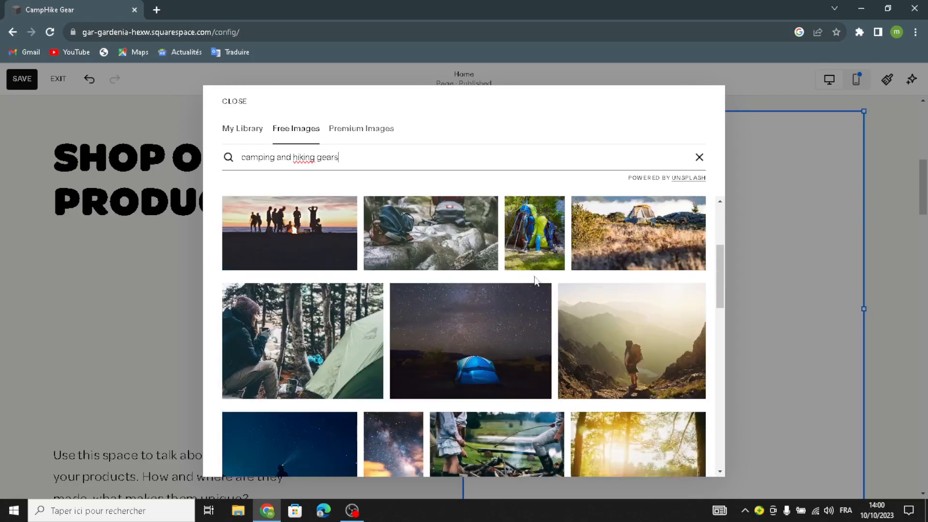
{"action": "scroll", "coordinate": [452, 267], "scroll_direction": "up", "scroll_amount": 2}
{"action": "scroll", "coordinate": [452, 266], "scroll_direction": "up", "scroll_amount": 1}
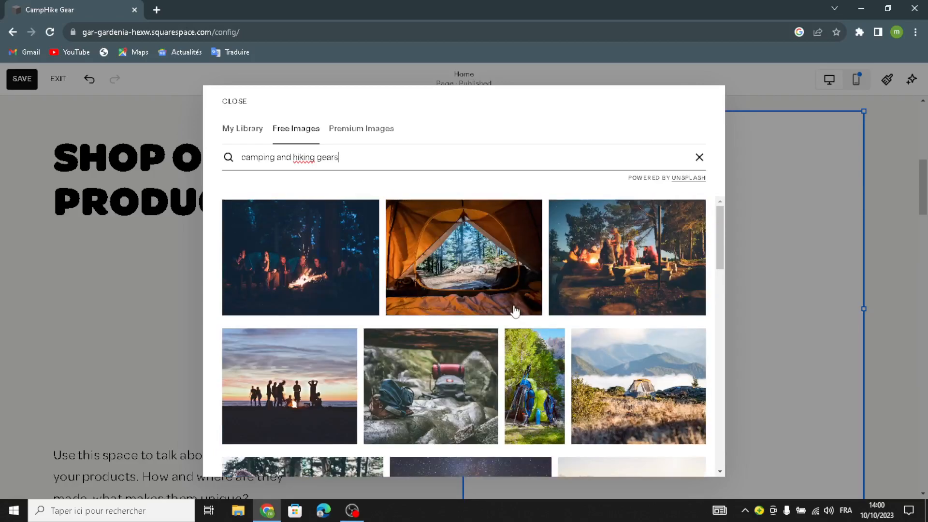
{"action": "left_click", "coordinate": [639, 267]}
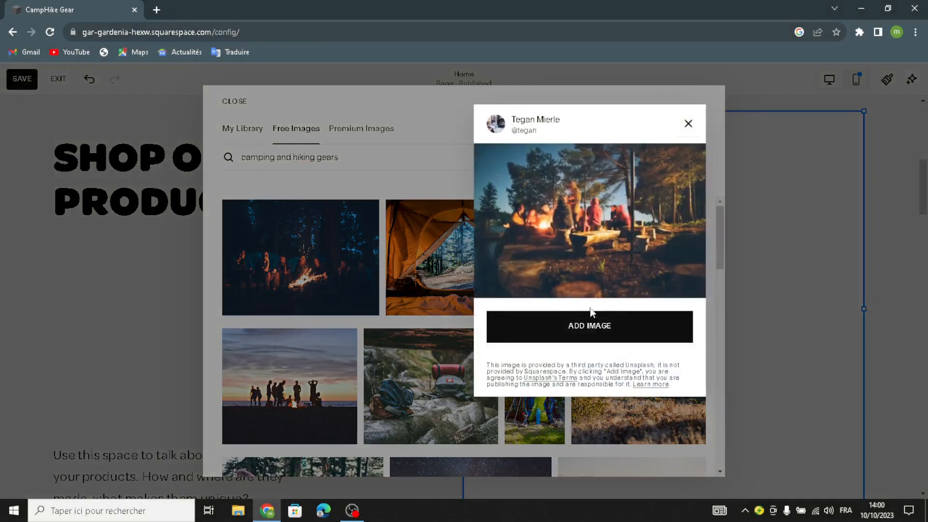
{"action": "left_click", "coordinate": [563, 325]}
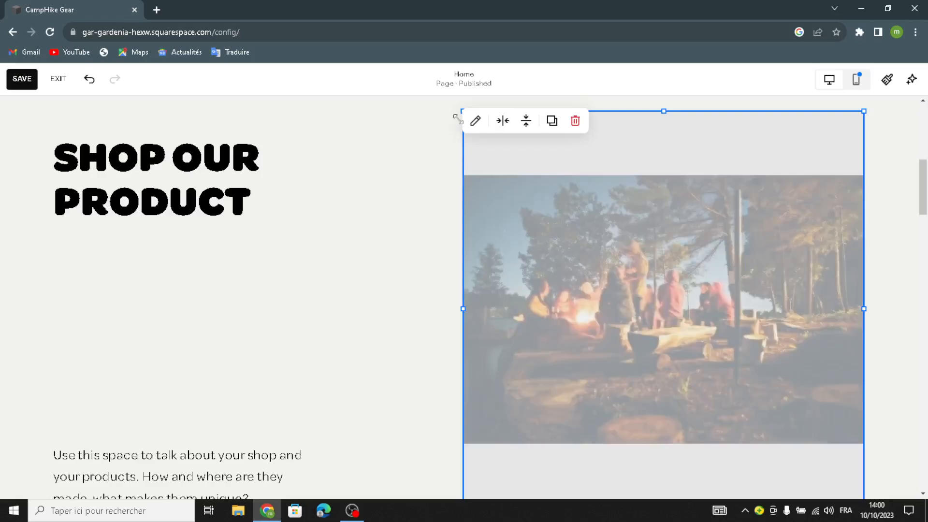
Step: Widen the campfire image block so the photo extends to the right edge of the SHOP OUR PRODUCT section
{"action": "left_click", "coordinate": [437, 138]}
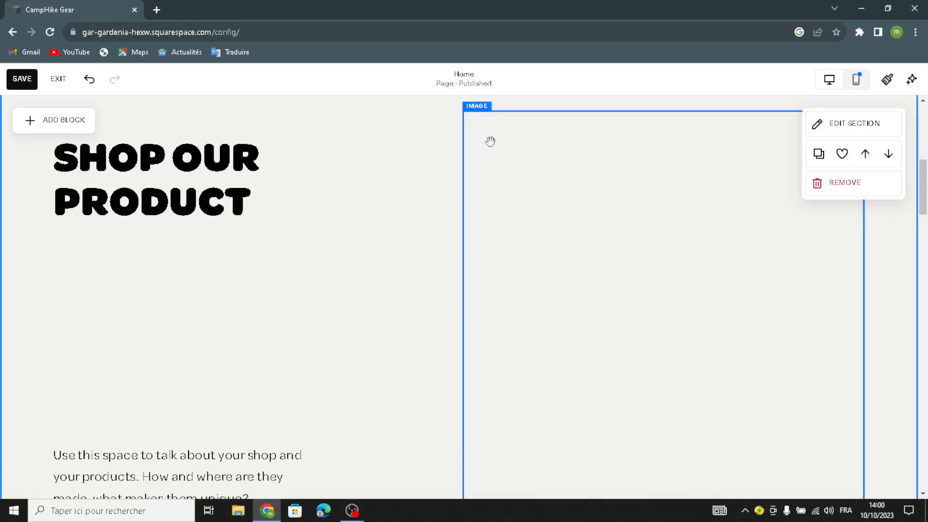
{"action": "left_click", "coordinate": [473, 109]}
{"action": "left_click_drag", "start_coordinate": [459, 105], "coordinate": [311, 75]}
{"action": "left_click_drag", "start_coordinate": [455, 279], "coordinate": [456, 279]}
{"action": "left_click_drag", "start_coordinate": [574, 290], "coordinate": [642, 268]}
{"action": "left_click_drag", "start_coordinate": [287, 259], "coordinate": [288, 263]}
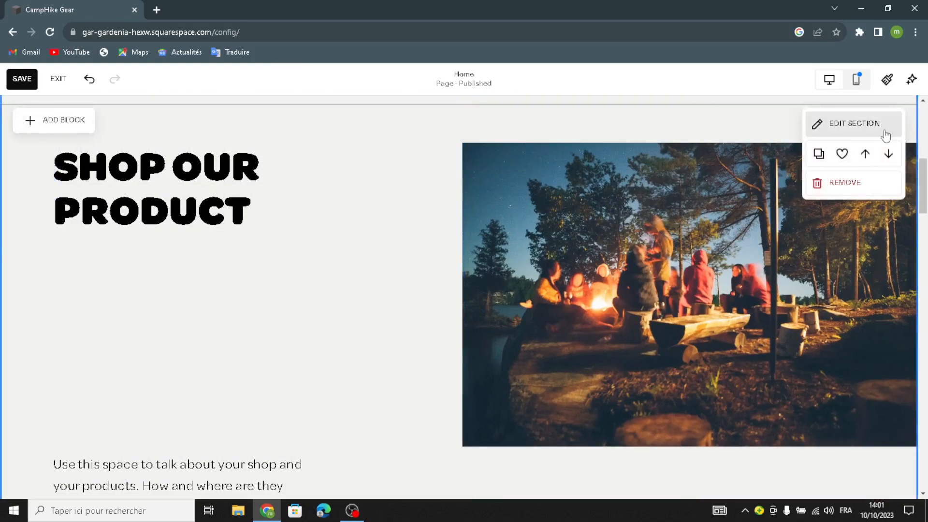
Step: Apply the background art with angled overlapping planes and light diagonal streaks to the SHOP OUR PRODUCT section
{"action": "left_click", "coordinate": [888, 134]}
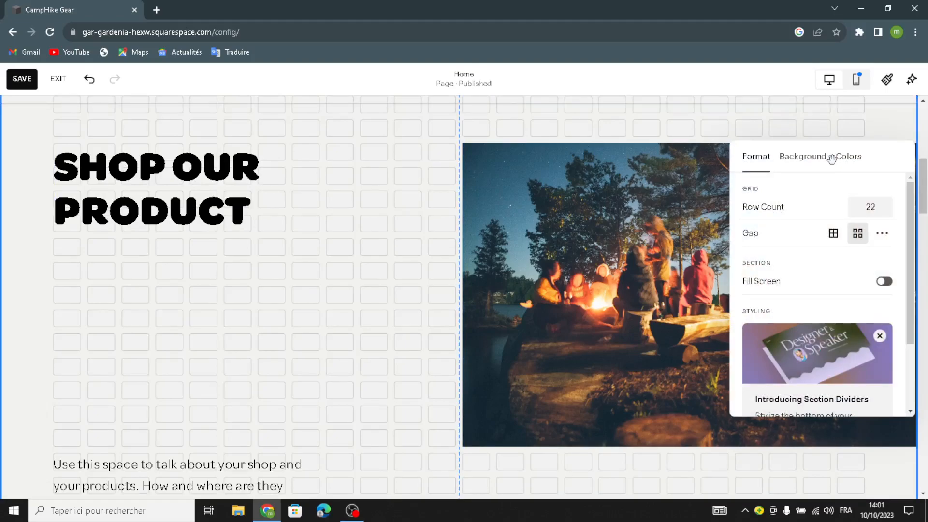
{"action": "left_click", "coordinate": [817, 161]}
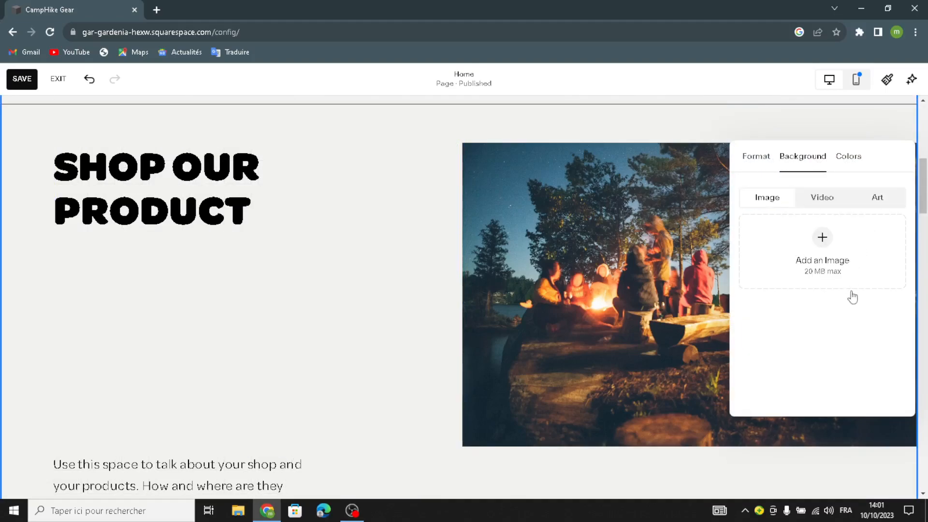
{"action": "left_click", "coordinate": [877, 197]}
{"action": "scroll", "coordinate": [857, 312], "scroll_direction": "down", "scroll_amount": 5}
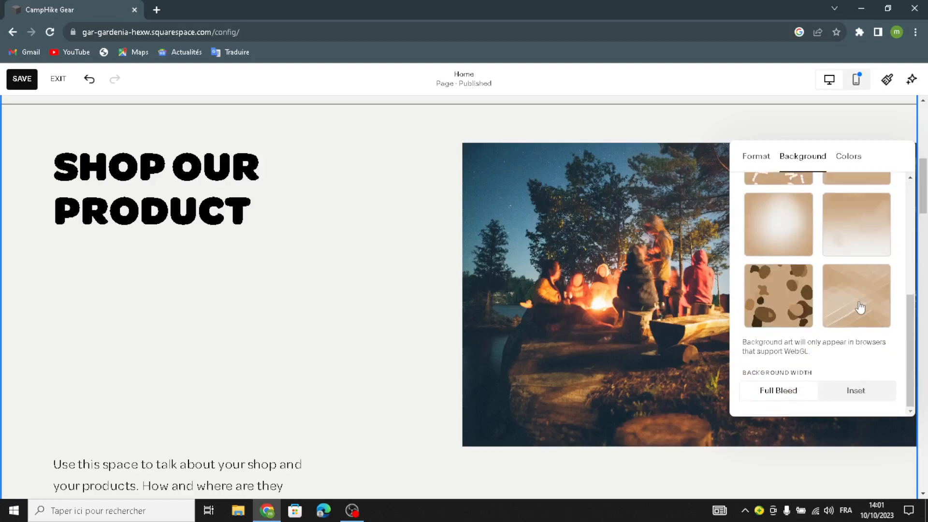
{"action": "left_click", "coordinate": [859, 307]}
{"action": "left_click", "coordinate": [336, 250]}
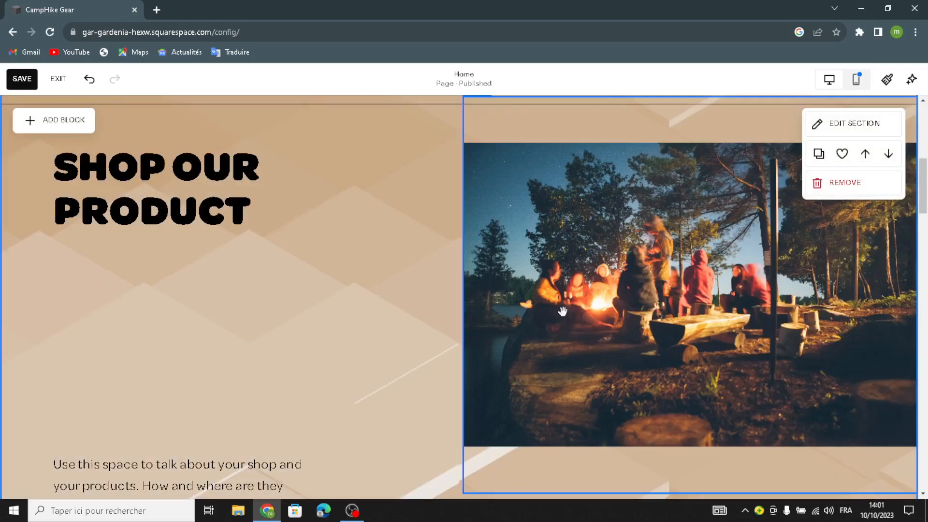
Step: Move the shop description text directly below the SHOP OUR PRODUCT heading and set its style to Paragraph 1
{"action": "left_click_drag", "start_coordinate": [167, 465], "coordinate": [164, 282]}
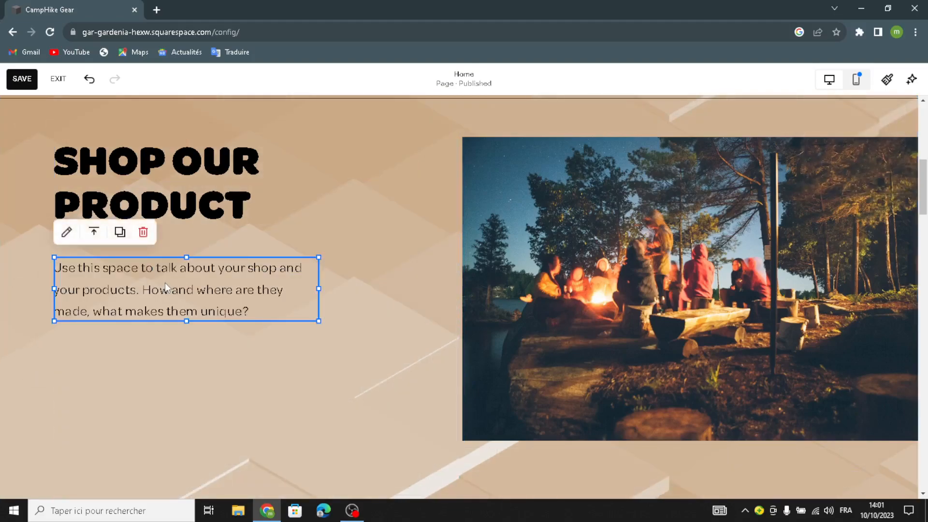
{"action": "left_click", "coordinate": [165, 283]}
{"action": "left_click", "coordinate": [128, 227]}
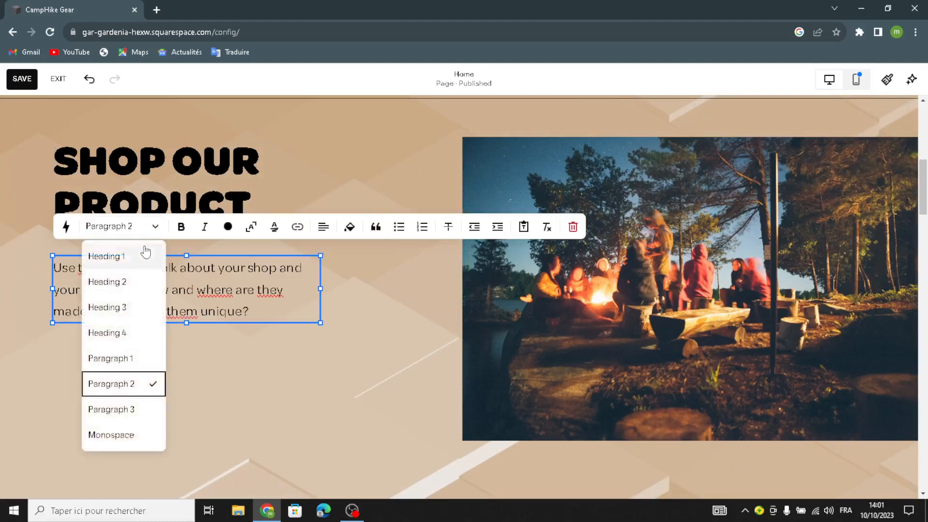
{"action": "left_click", "coordinate": [143, 358]}
{"action": "left_click", "coordinate": [287, 419]}
Step: Move the SHOP button up to sit directly beneath the shop description text
{"action": "scroll", "coordinate": [287, 418], "scroll_direction": "down", "scroll_amount": 3}
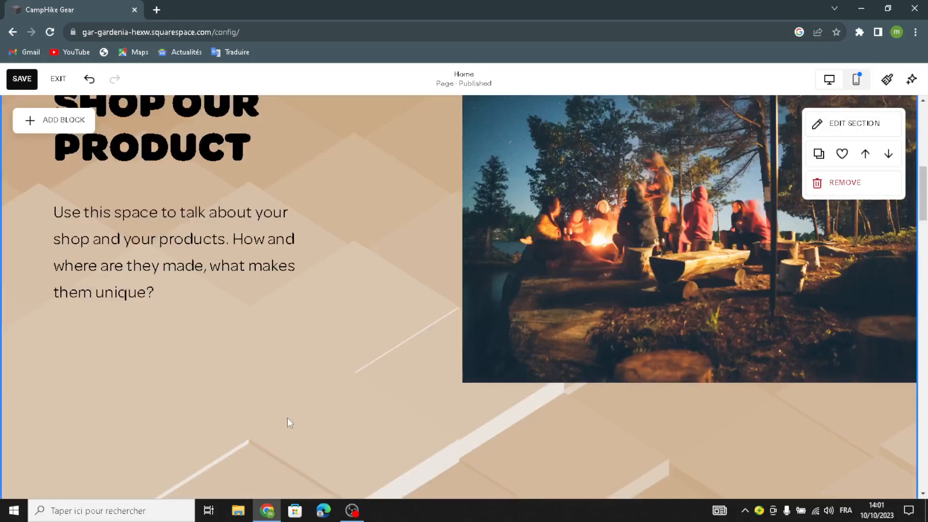
{"action": "scroll", "coordinate": [31, 392], "scroll_direction": "down", "scroll_amount": 2}
{"action": "left_click_drag", "start_coordinate": [95, 356], "coordinate": [92, 161]}
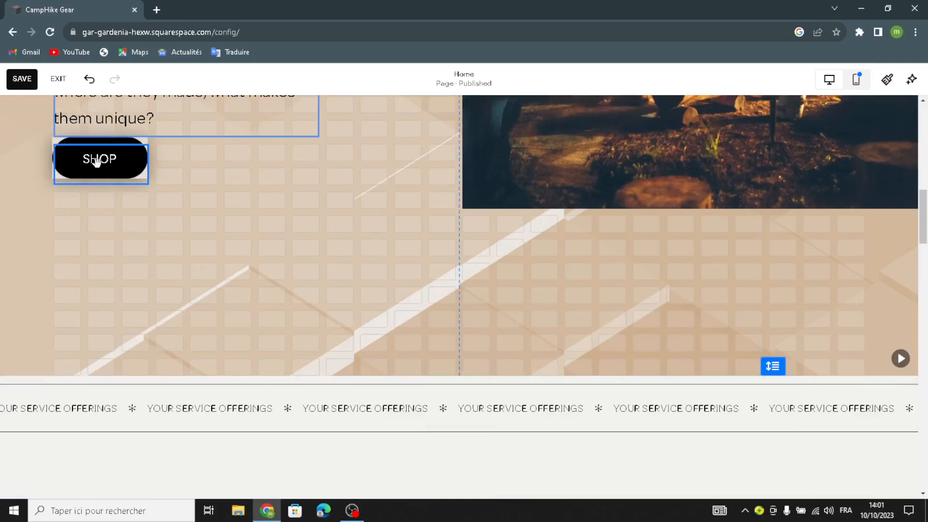
Step: Delete the dark pyramid desk image beneath the $99/month price in the services section
{"action": "scroll", "coordinate": [142, 181], "scroll_direction": "down", "scroll_amount": 8}
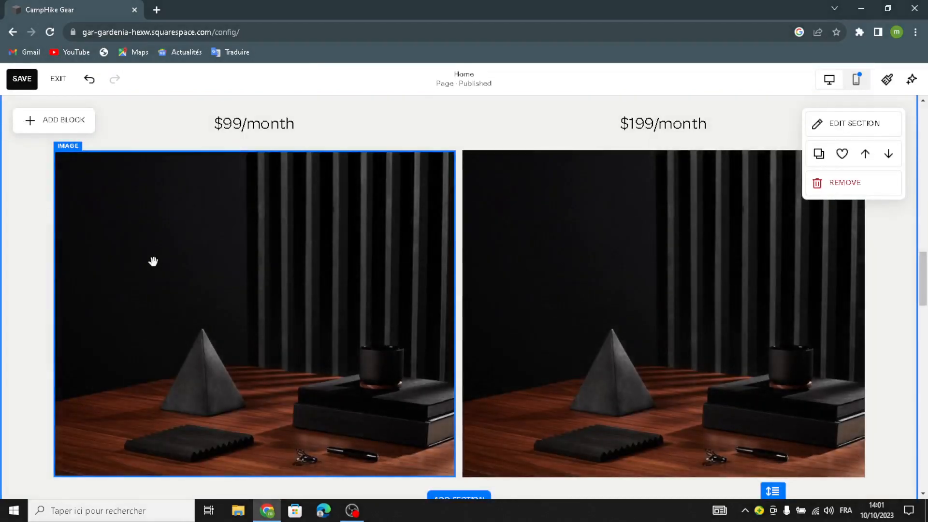
{"action": "scroll", "coordinate": [153, 261], "scroll_direction": "down", "scroll_amount": 1}
{"action": "left_click", "coordinate": [205, 172]}
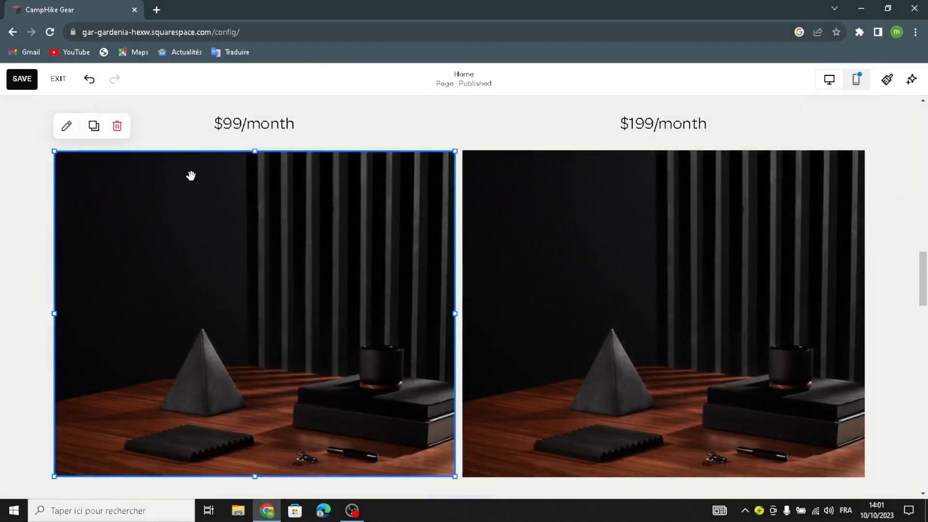
{"action": "left_click", "coordinate": [117, 128]}
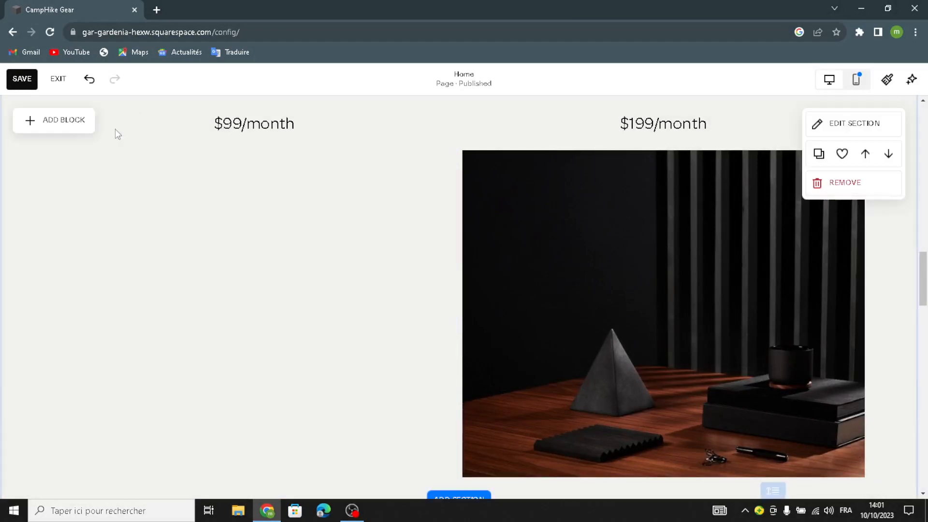
Step: Add an empty image block beneath the $99/month price and enlarge it to match the size of the neighbouring $199/month image
{"action": "left_click", "coordinate": [64, 126]}
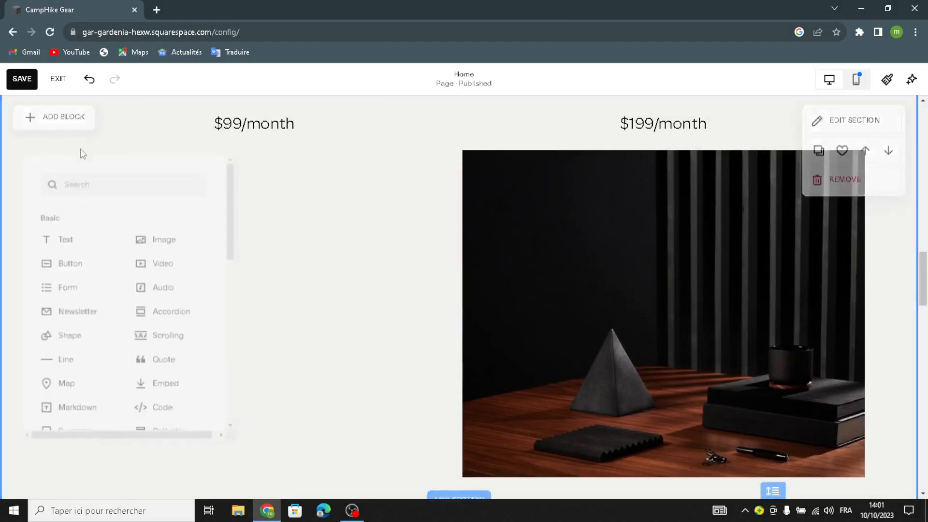
{"action": "left_click", "coordinate": [177, 233]}
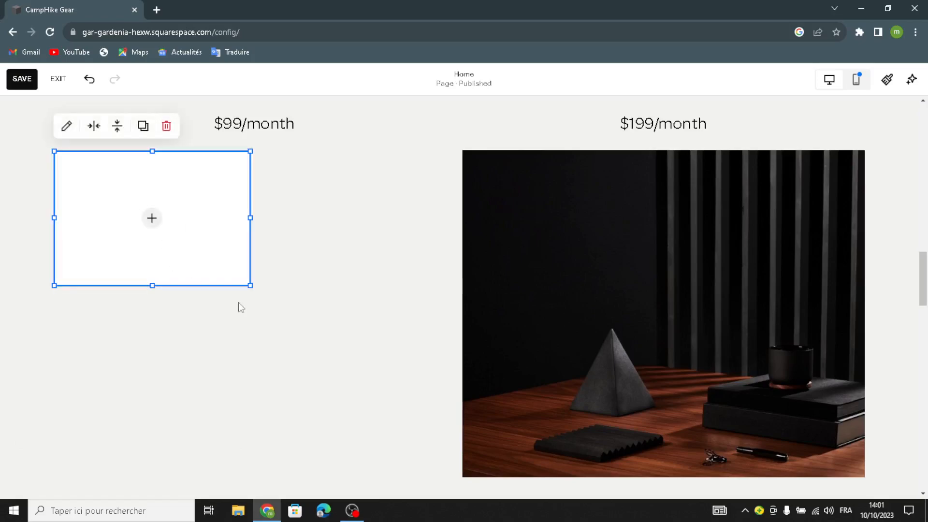
{"action": "left_click_drag", "start_coordinate": [251, 284], "coordinate": [439, 475]}
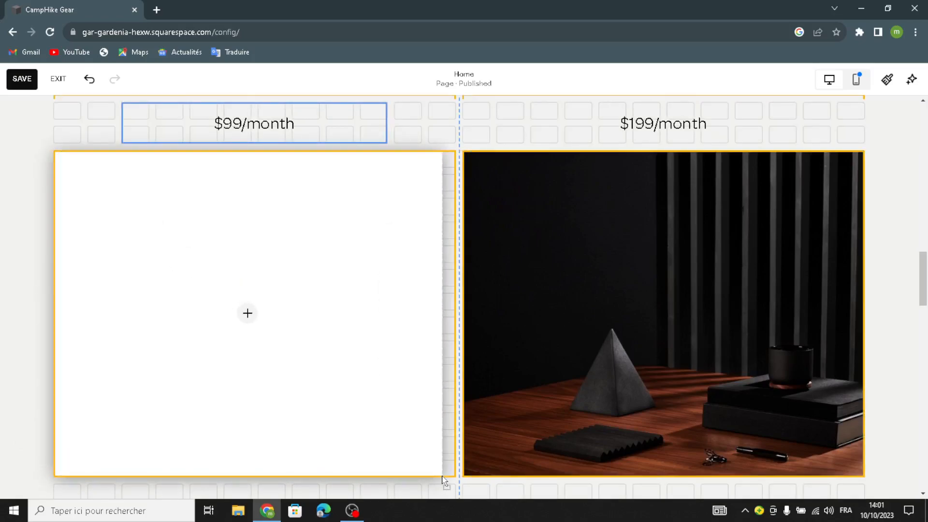
{"action": "left_click", "coordinate": [570, 295]}
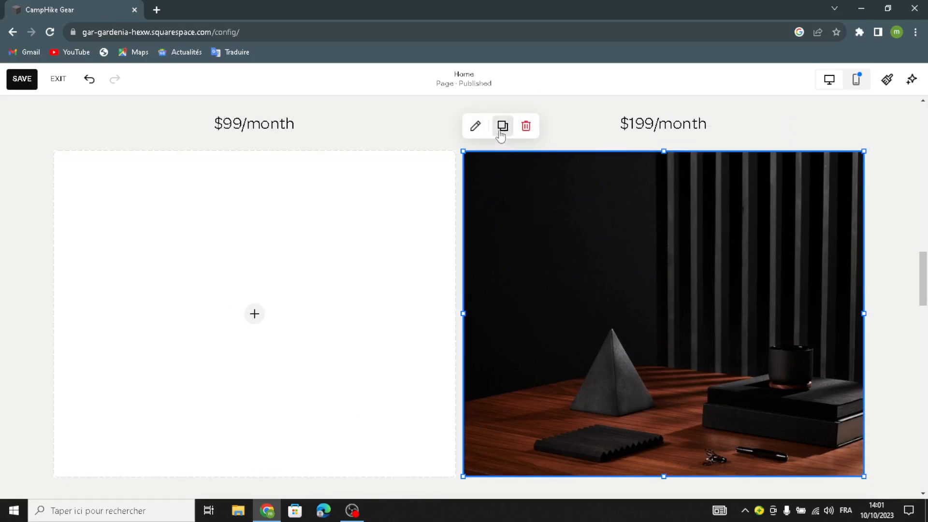
Step: Search the free stock images for "camping and hiking gears" to fill the empty image block beneath the $99/month price
{"action": "scroll", "coordinate": [324, 152], "scroll_direction": "up", "scroll_amount": 1}
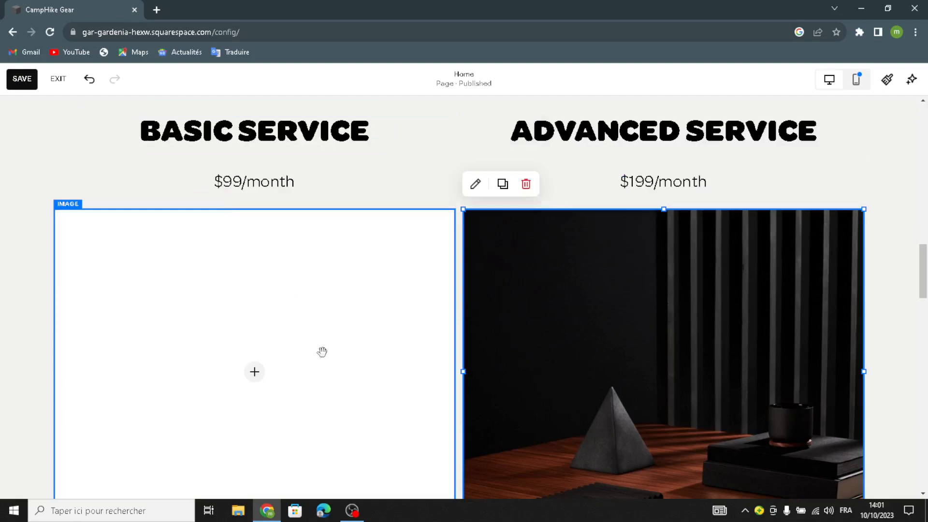
{"action": "left_click", "coordinate": [273, 383]}
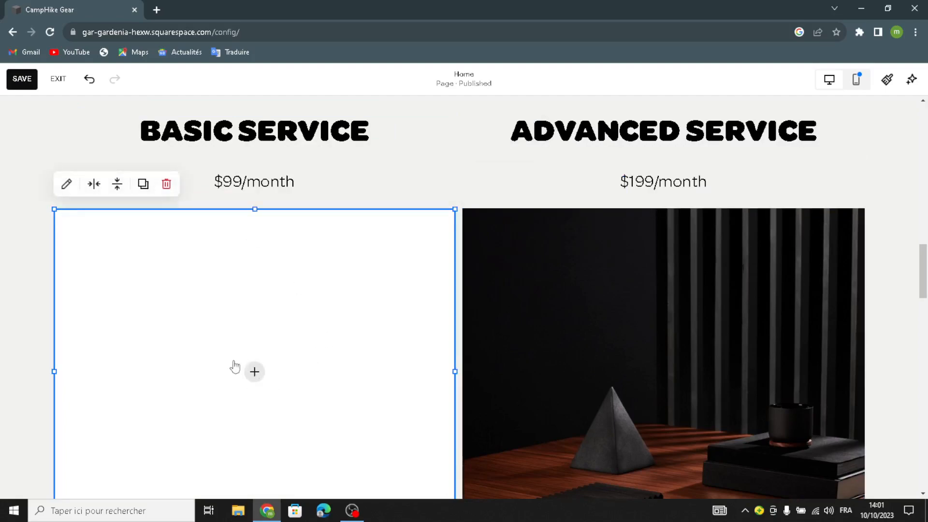
{"action": "left_click", "coordinate": [254, 372]}
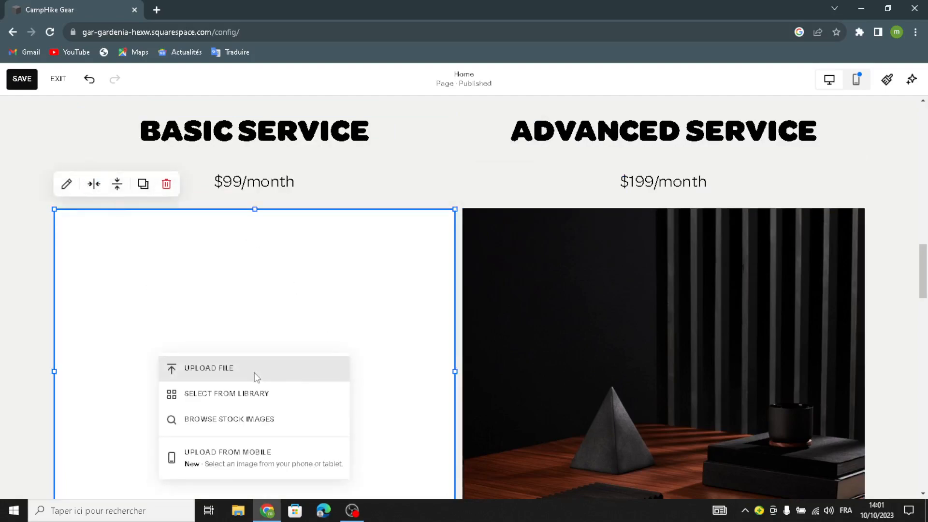
{"action": "left_click", "coordinate": [270, 401]}
{"action": "left_click", "coordinate": [297, 137]}
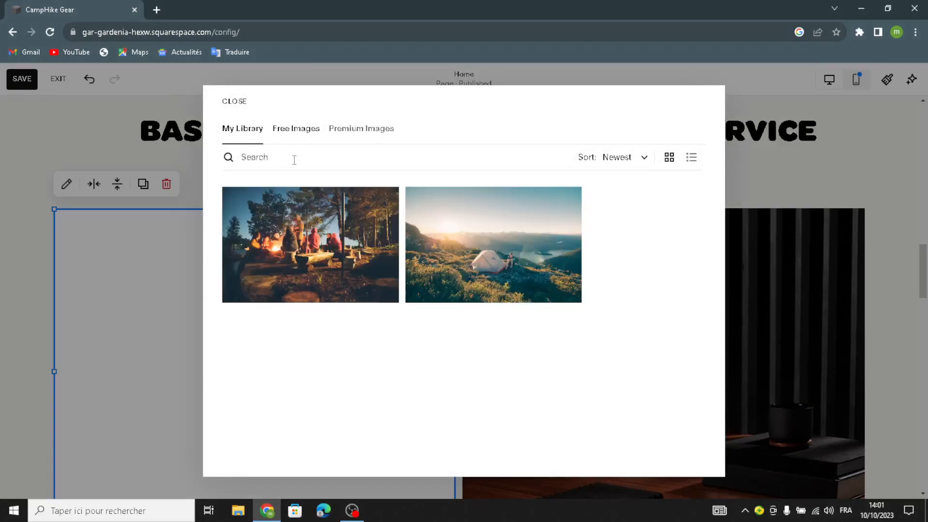
{"action": "left_click", "coordinate": [294, 160]}
{"action": "type", "text": "camping"}
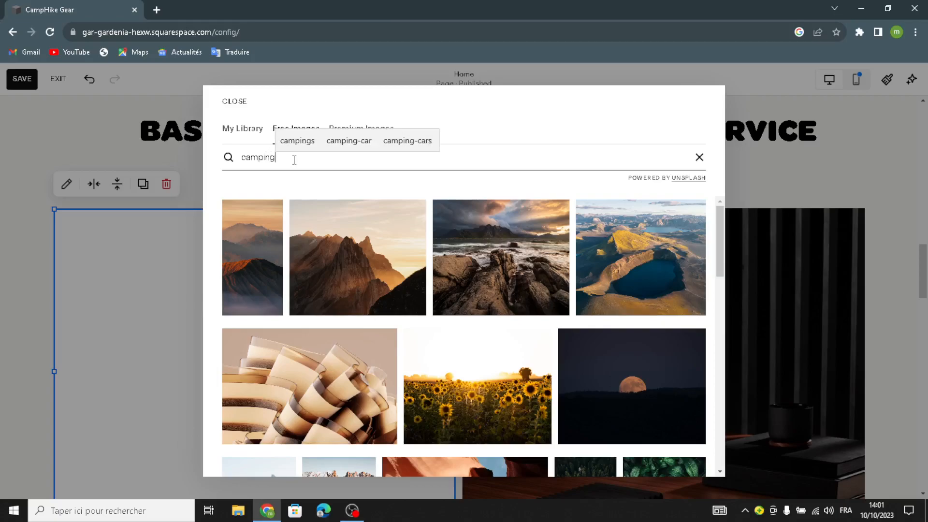
{"action": "type", "text": " anf"}
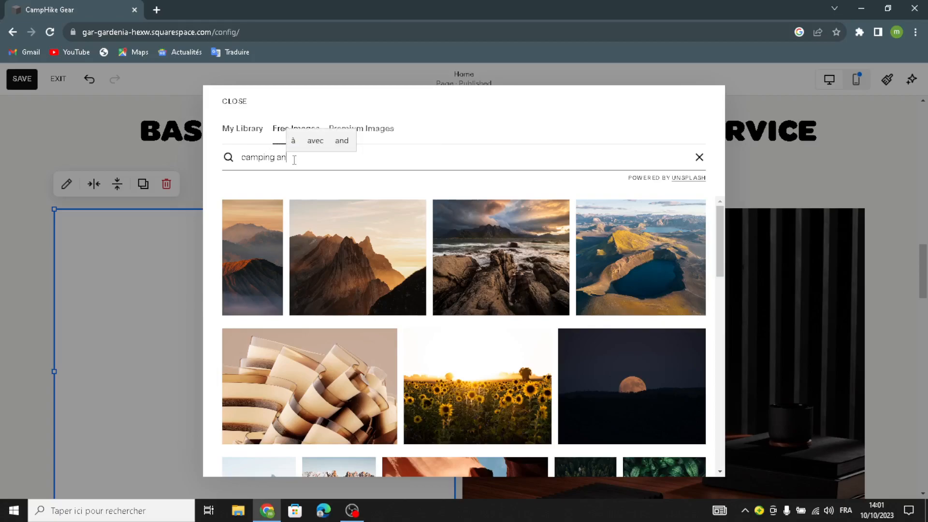
{"action": "key", "text": "BackSpace"}
{"action": "type", "text": "d hiking gear"}
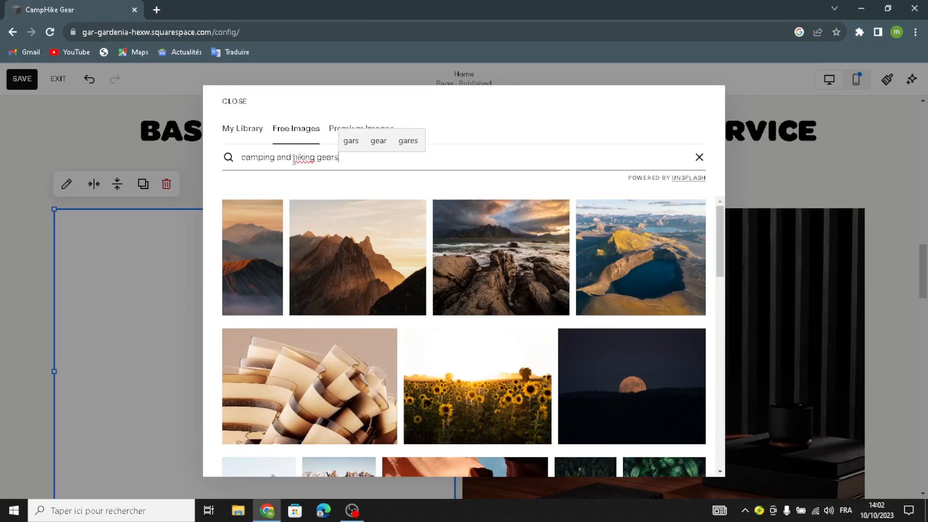
{"action": "type", "text": "s"}
{"action": "key", "text": "Return"}
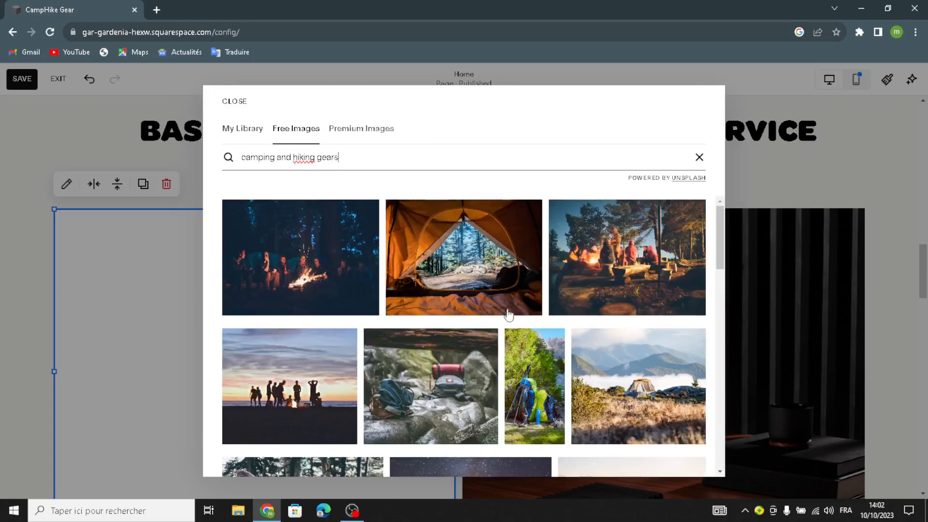
Step: Add the photo of people roasting food around a lakeside campfire to the $99/month image block
{"action": "scroll", "coordinate": [529, 323], "scroll_direction": "down", "scroll_amount": 3}
{"action": "scroll", "coordinate": [557, 296], "scroll_direction": "down", "scroll_amount": 3}
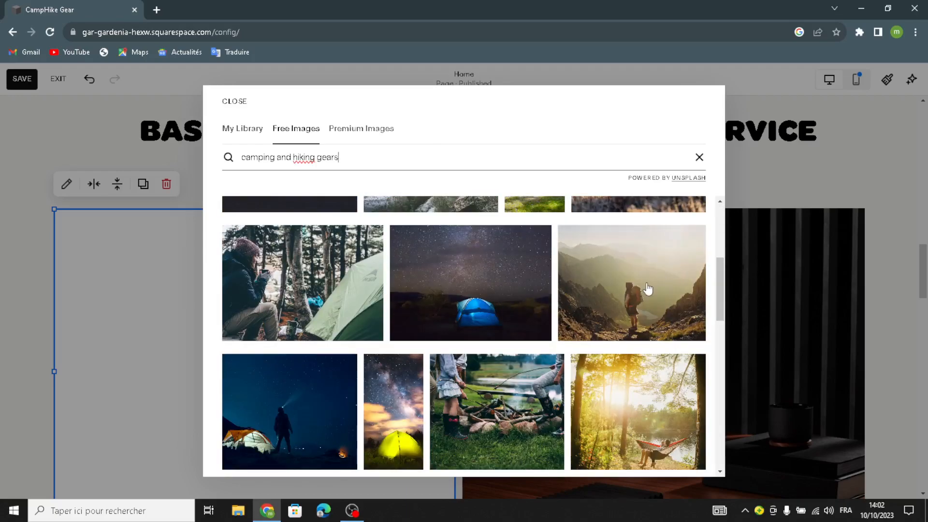
{"action": "scroll", "coordinate": [633, 314], "scroll_direction": "down", "scroll_amount": 2}
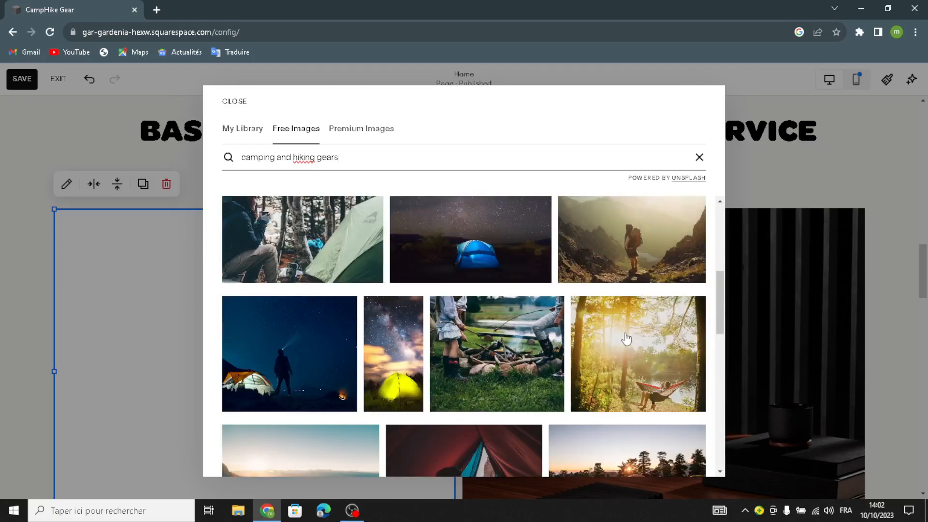
{"action": "left_click", "coordinate": [501, 385]}
{"action": "left_click", "coordinate": [551, 332]}
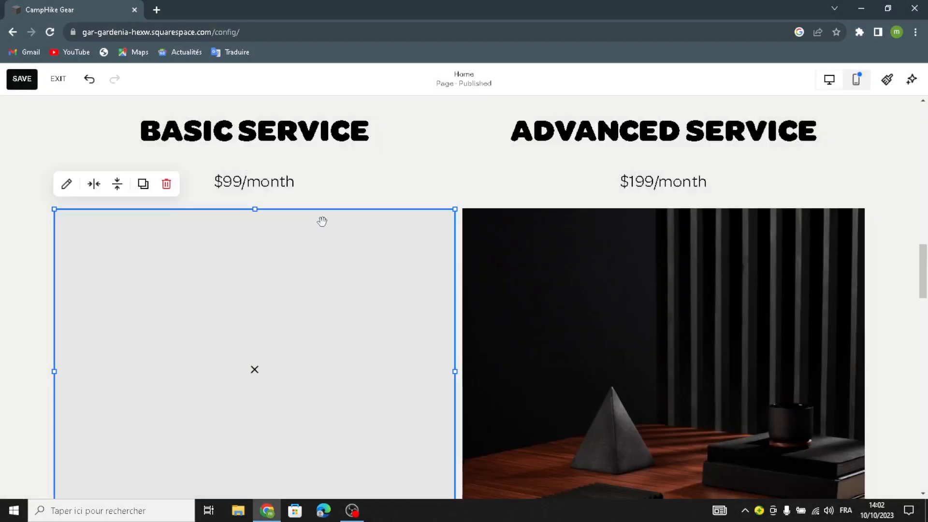
{"action": "scroll", "coordinate": [321, 222], "scroll_direction": "down", "scroll_amount": 1}
{"action": "scroll", "coordinate": [327, 197], "scroll_direction": "down", "scroll_amount": 2}
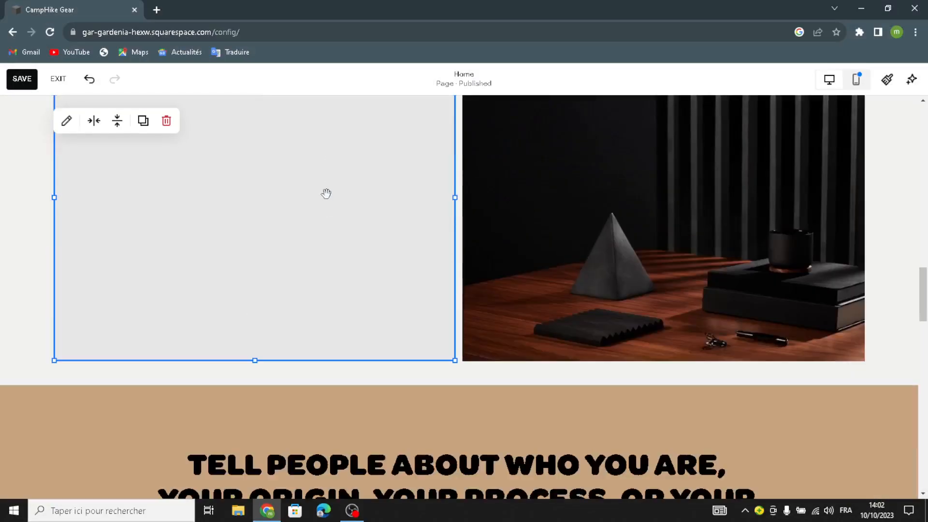
{"action": "scroll", "coordinate": [347, 192], "scroll_direction": "up", "scroll_amount": 1}
{"action": "scroll", "coordinate": [468, 210], "scroll_direction": "up", "scroll_amount": 1}
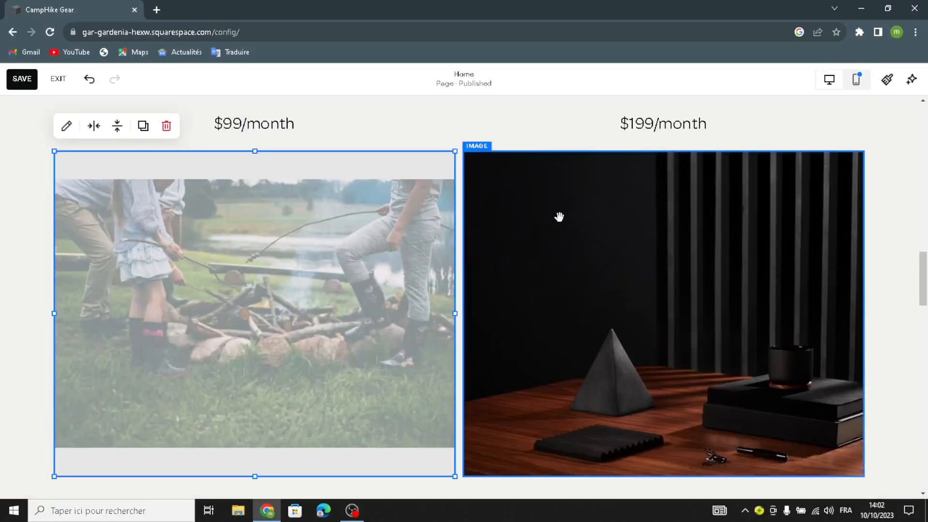
Step: Replace the dark pyramid desk image beneath the $199/month price with an empty image block
{"action": "left_click", "coordinate": [543, 201]}
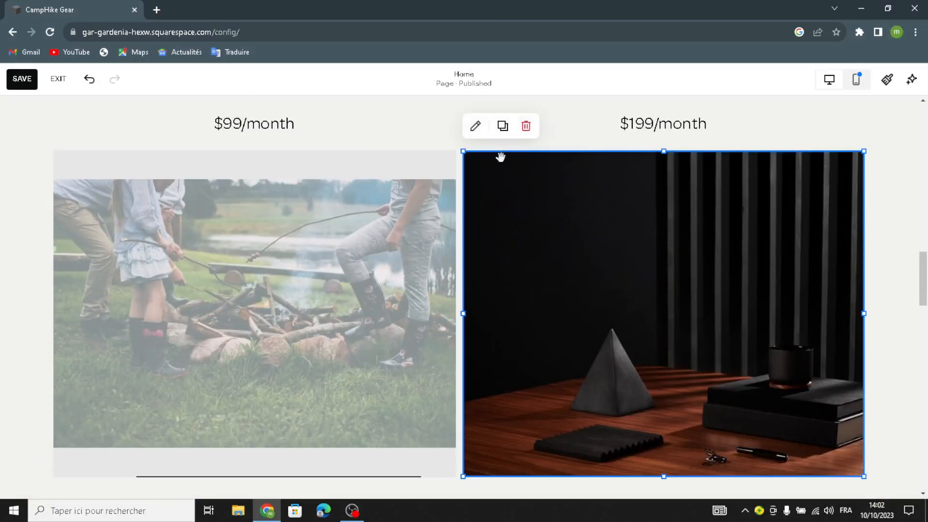
{"action": "left_click", "coordinate": [527, 130]}
{"action": "scroll", "coordinate": [387, 182], "scroll_direction": "up", "scroll_amount": 2}
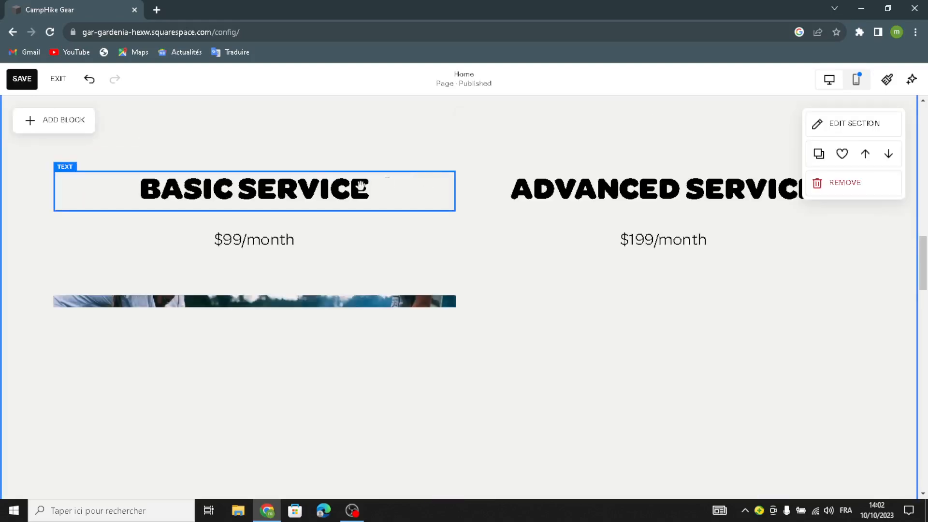
{"action": "left_click", "coordinate": [48, 116]}
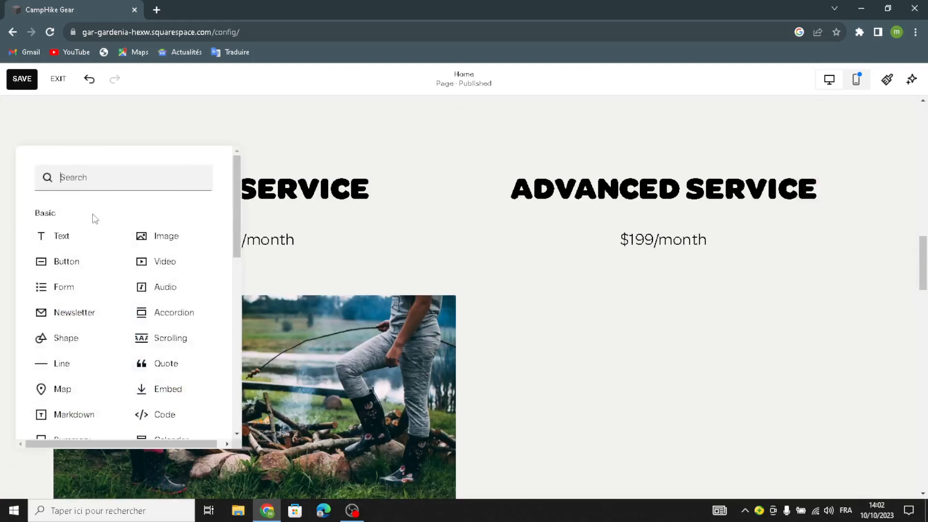
{"action": "left_click", "coordinate": [143, 239]}
{"action": "scroll", "coordinate": [398, 324], "scroll_direction": "down", "scroll_amount": 1}
{"action": "left_click", "coordinate": [164, 167]}
{"action": "left_click_drag", "start_coordinate": [167, 169], "coordinate": [718, 356]}
{"action": "left_click_drag", "start_coordinate": [599, 298], "coordinate": [599, 298]}
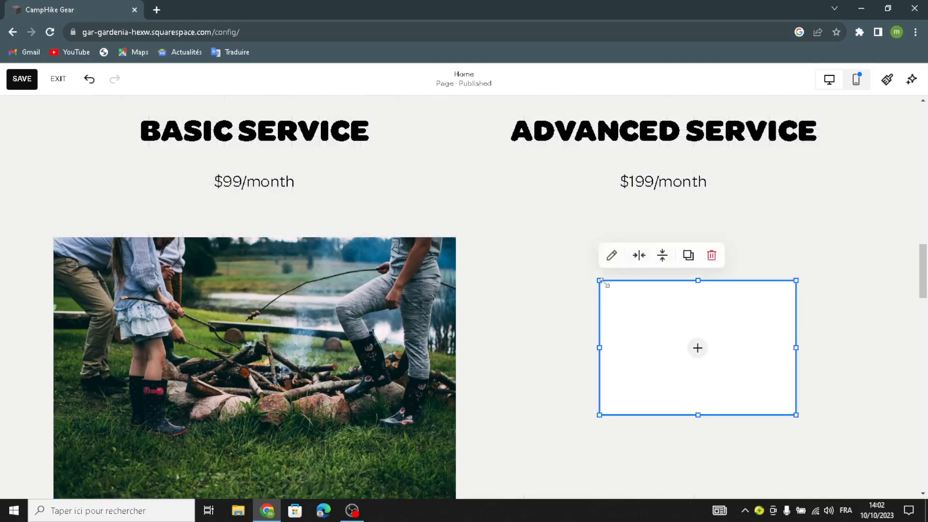
Step: Enlarge the empty $199/month image block to roughly the size of the neighbouring campfire photo
{"action": "left_click_drag", "start_coordinate": [579, 269], "coordinate": [510, 240]}
{"action": "scroll", "coordinate": [516, 396], "scroll_direction": "down", "scroll_amount": 2}
{"action": "left_click_drag", "start_coordinate": [497, 299], "coordinate": [499, 412]}
{"action": "left_click_drag", "start_coordinate": [796, 418], "coordinate": [857, 418]}
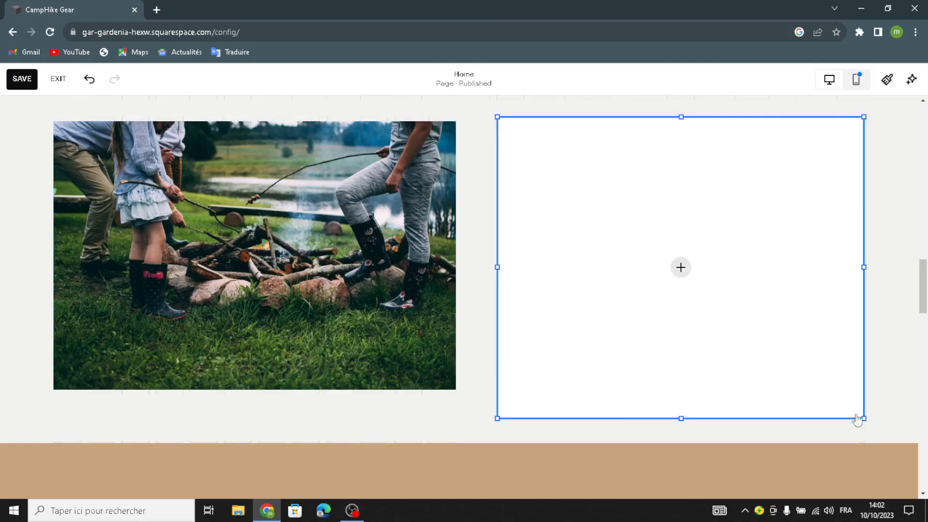
Step: Search the free stock images for "camping and hiking gears" to fill the $199/month image block
{"action": "left_click", "coordinate": [680, 264]}
{"action": "left_click", "coordinate": [675, 287]}
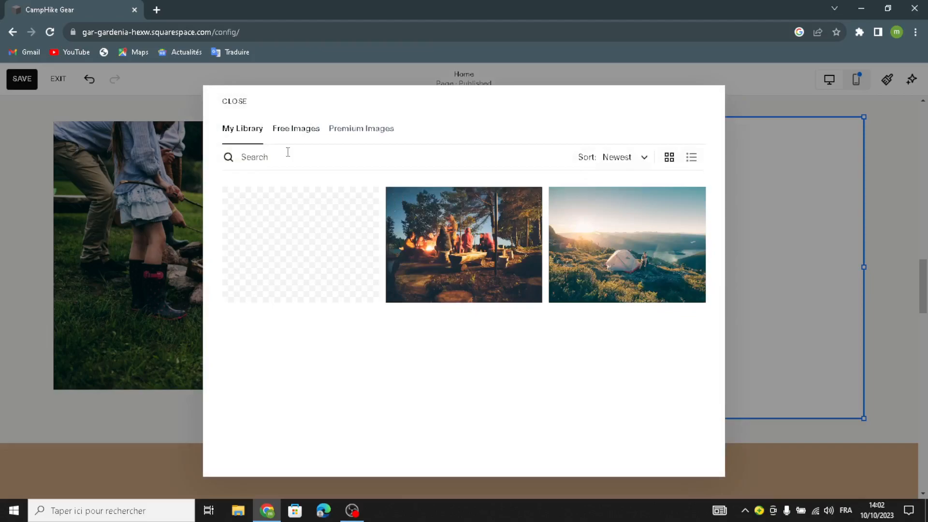
{"action": "type", "text": "c"}
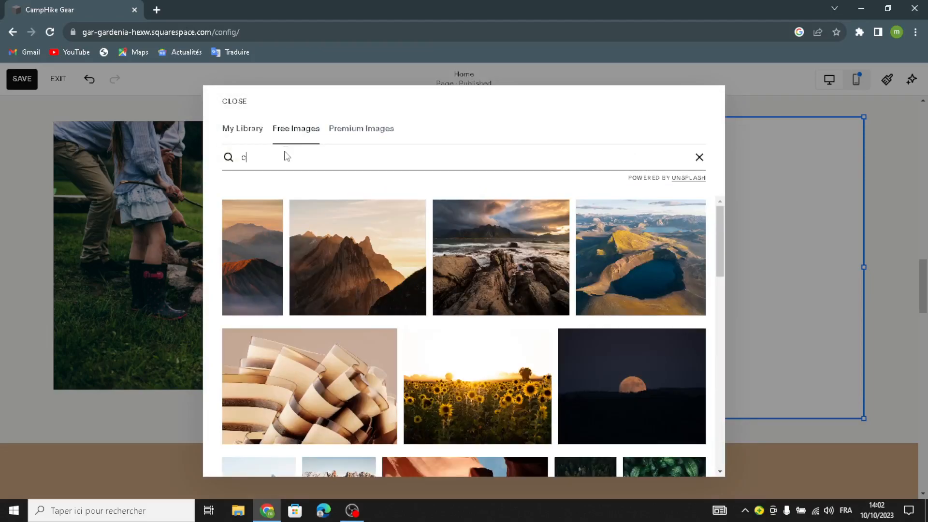
{"action": "type", "text": "amping and hiking"}
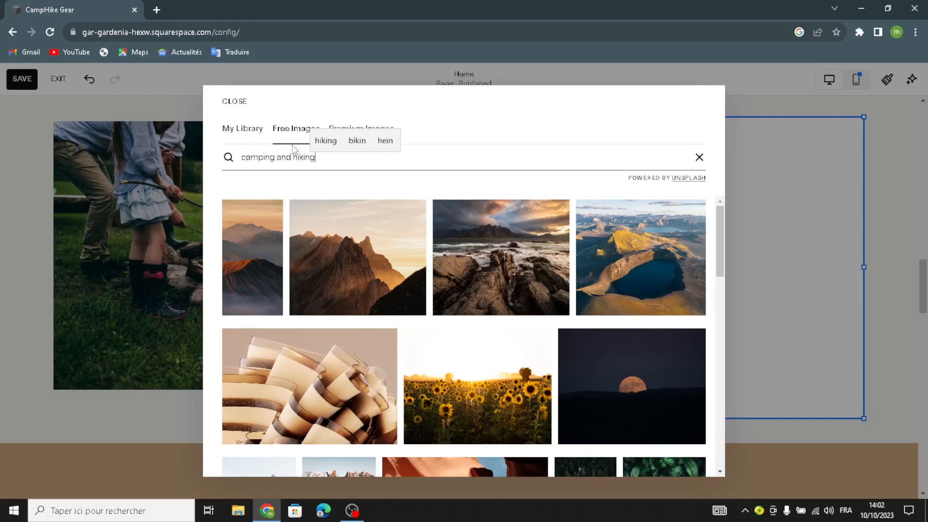
{"action": "type", "text": " gears"}
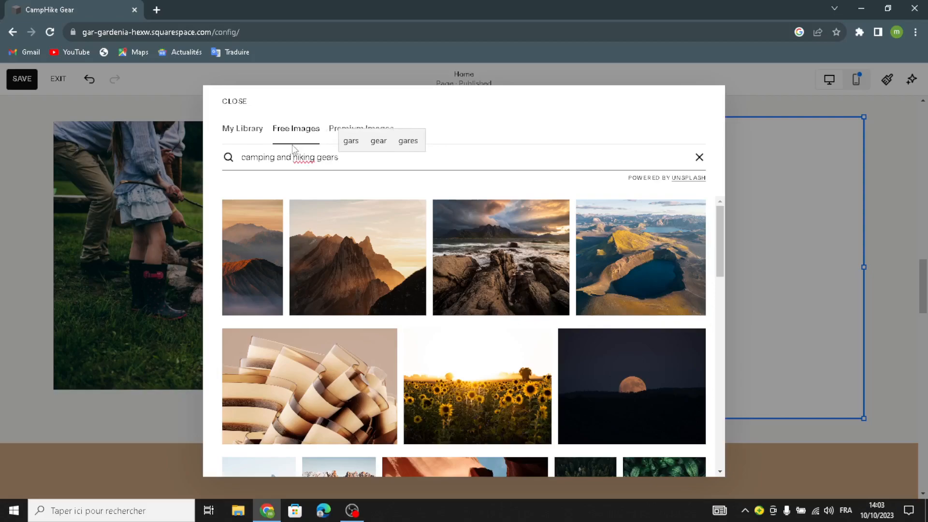
{"action": "key", "text": "Return"}
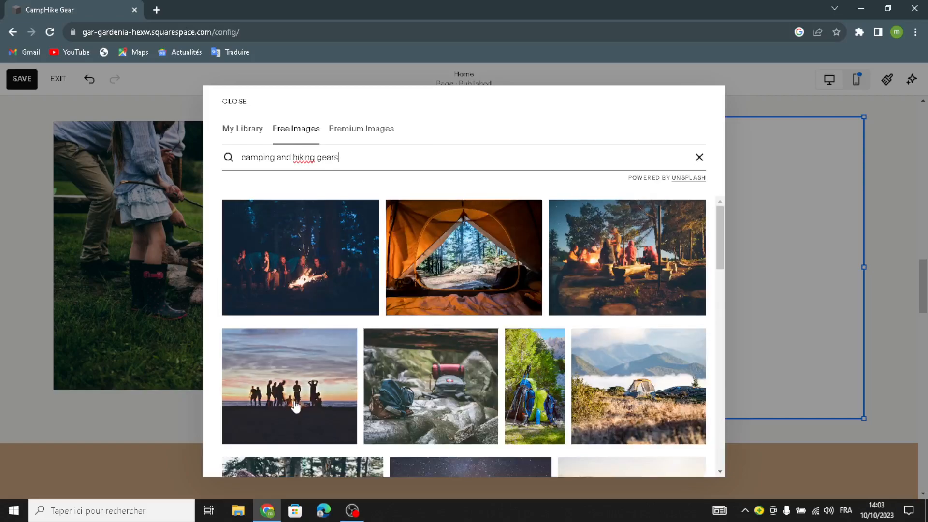
Step: Add the photo of a forest campfire beside a tree stump to the $199/month image block
{"action": "scroll", "coordinate": [410, 242], "scroll_direction": "down", "scroll_amount": 10}
{"action": "scroll", "coordinate": [431, 279], "scroll_direction": "down", "scroll_amount": 5}
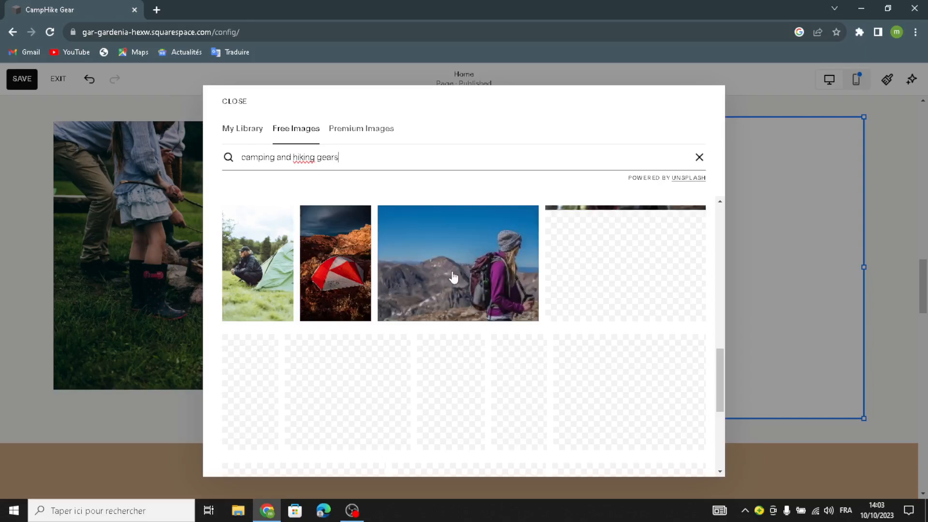
{"action": "scroll", "coordinate": [453, 277], "scroll_direction": "down", "scroll_amount": 3}
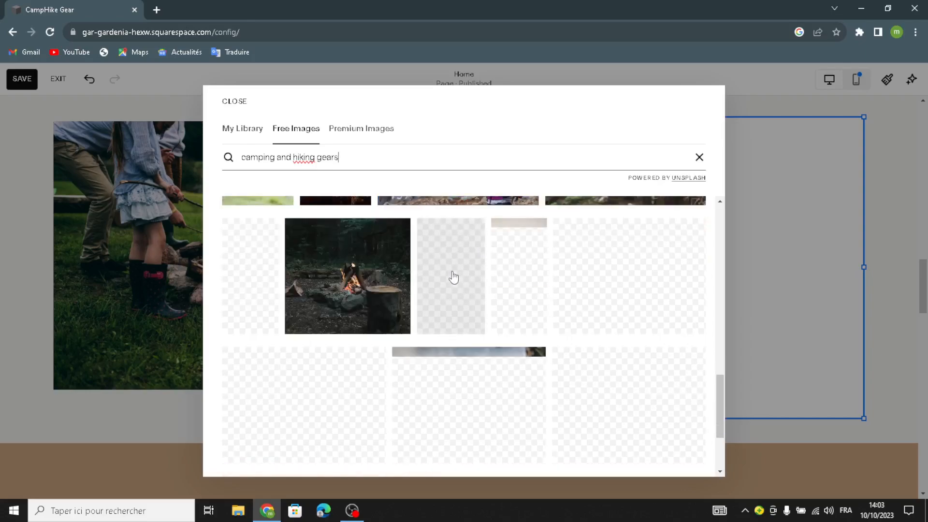
{"action": "left_click", "coordinate": [331, 276]}
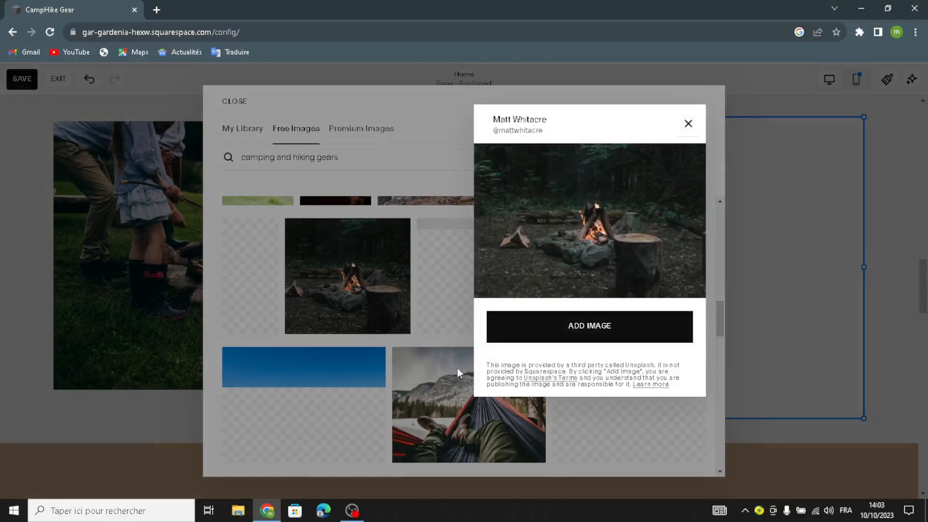
{"action": "left_click", "coordinate": [547, 331]}
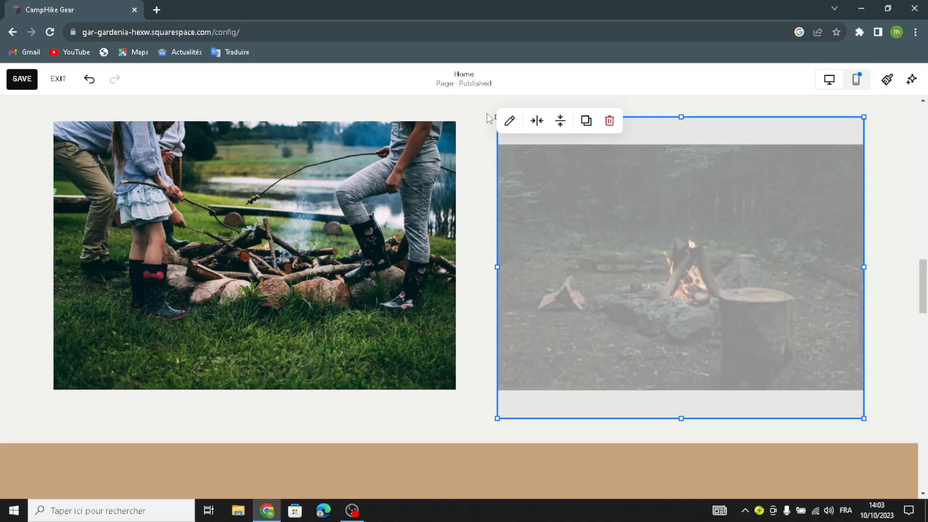
{"action": "left_click", "coordinate": [467, 150]}
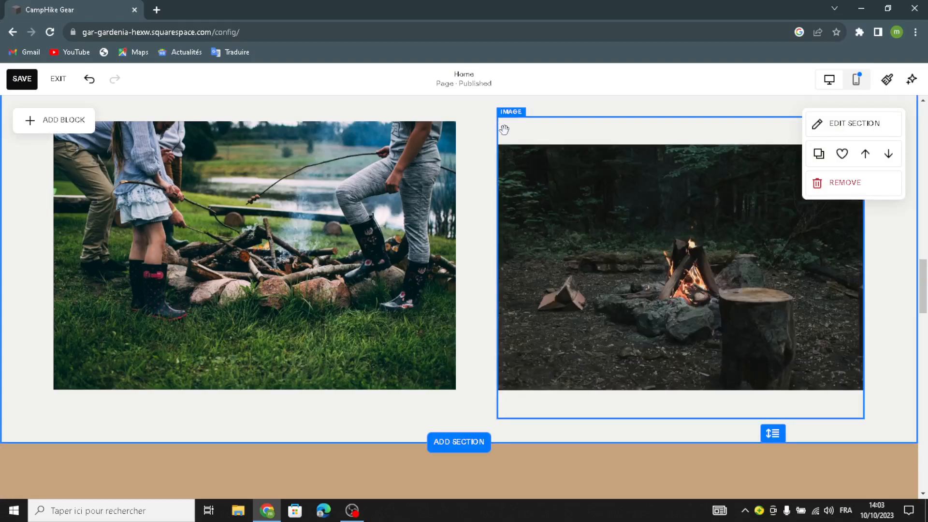
Step: Resize the $199/month forest campfire image so its width and height match the neighbouring $99/month photo
{"action": "left_click", "coordinate": [506, 126]}
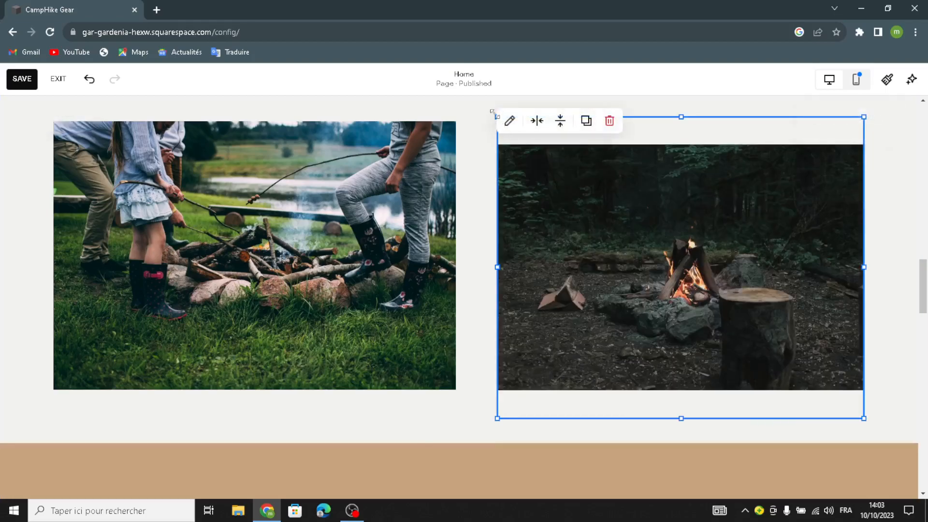
{"action": "left_click_drag", "start_coordinate": [490, 112], "coordinate": [494, 132]}
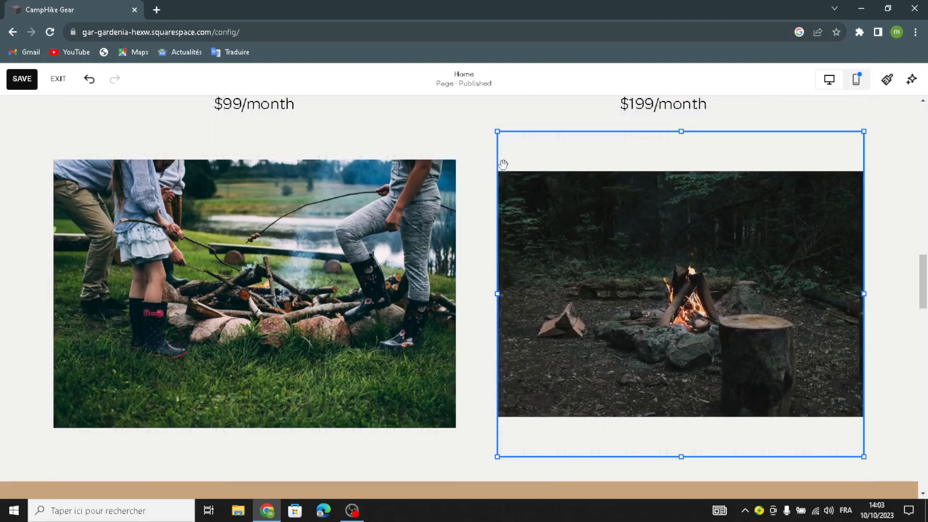
{"action": "left_click_drag", "start_coordinate": [493, 465], "coordinate": [469, 425]}
{"action": "left_click_drag", "start_coordinate": [493, 128], "coordinate": [464, 127]}
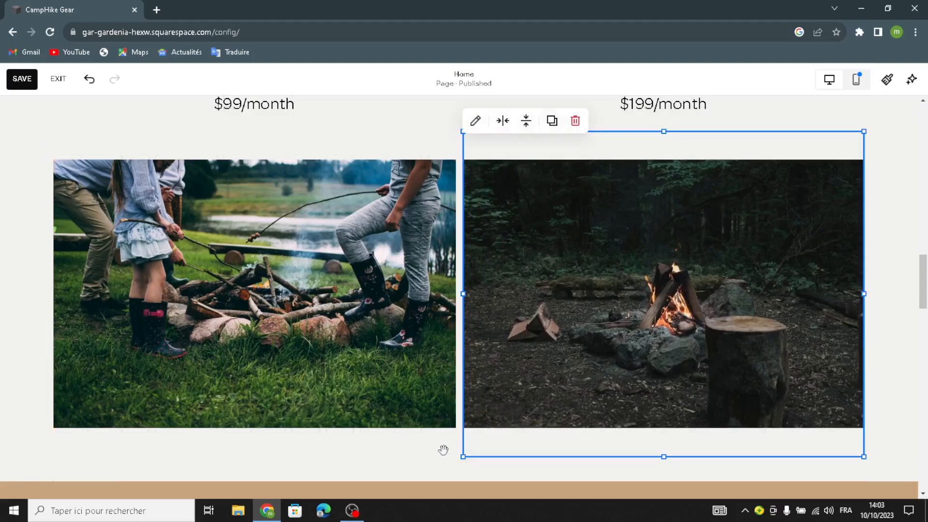
{"action": "left_click", "coordinate": [431, 433]}
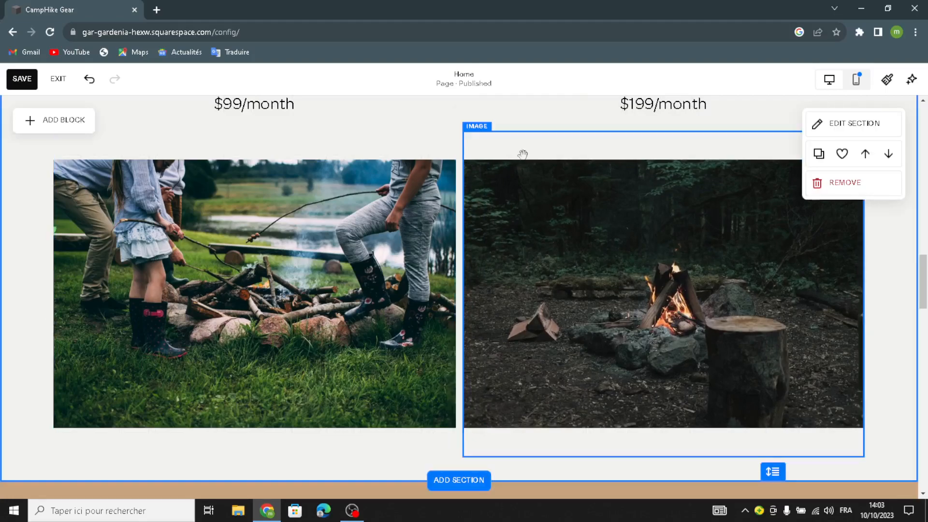
Step: Give the Basic and Advanced Service section the tan overlapping geometric planes art as its background
{"action": "left_click", "coordinate": [852, 124]}
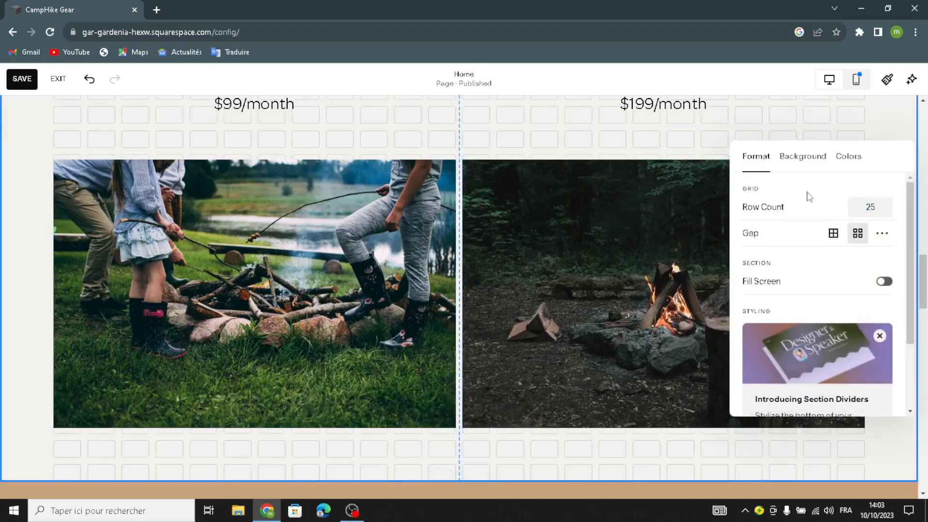
{"action": "left_click", "coordinate": [804, 159]}
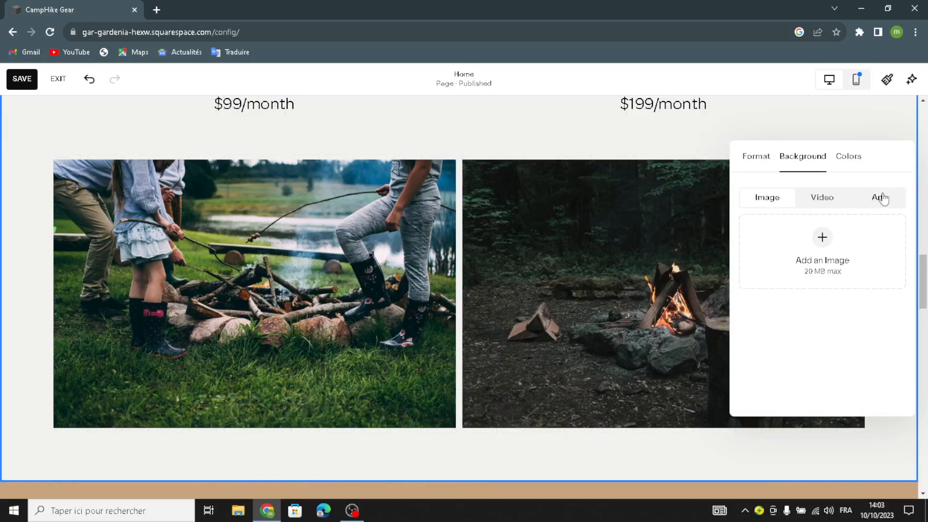
{"action": "scroll", "coordinate": [821, 317], "scroll_direction": "down", "scroll_amount": 5}
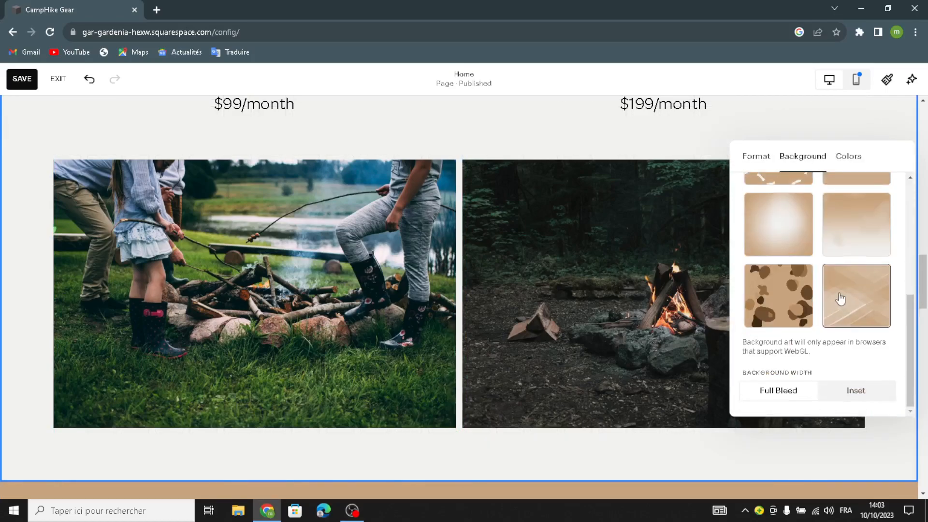
{"action": "left_click", "coordinate": [840, 300]}
{"action": "left_click", "coordinate": [267, 178]}
{"action": "scroll", "coordinate": [285, 193], "scroll_direction": "up", "scroll_amount": 2}
{"action": "scroll", "coordinate": [329, 203], "scroll_direction": "up", "scroll_amount": 1}
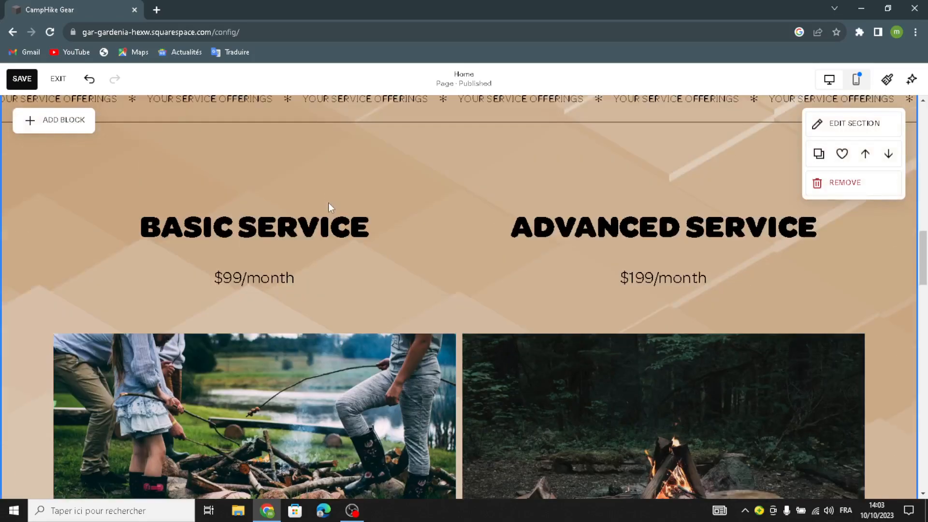
Step: Apply the same tan geometric planes art as the background of the Follow Us On Social section
{"action": "scroll", "coordinate": [328, 207], "scroll_direction": "down", "scroll_amount": 12}
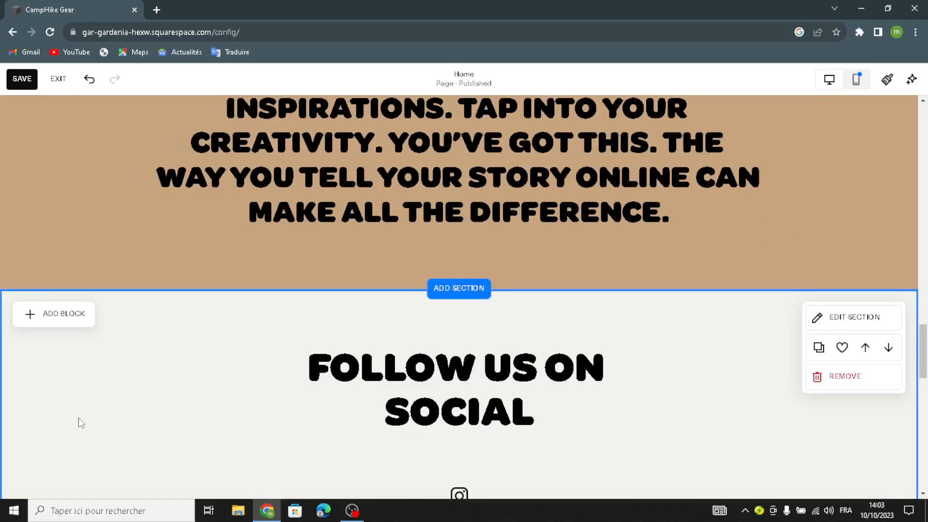
{"action": "scroll", "coordinate": [111, 401], "scroll_direction": "down", "scroll_amount": 1}
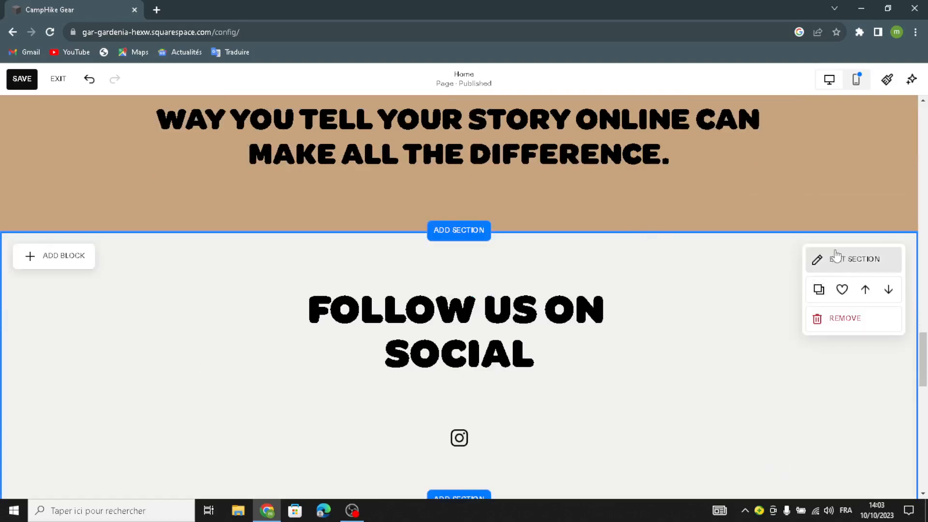
{"action": "left_click", "coordinate": [837, 256]}
{"action": "left_click", "coordinate": [840, 238]}
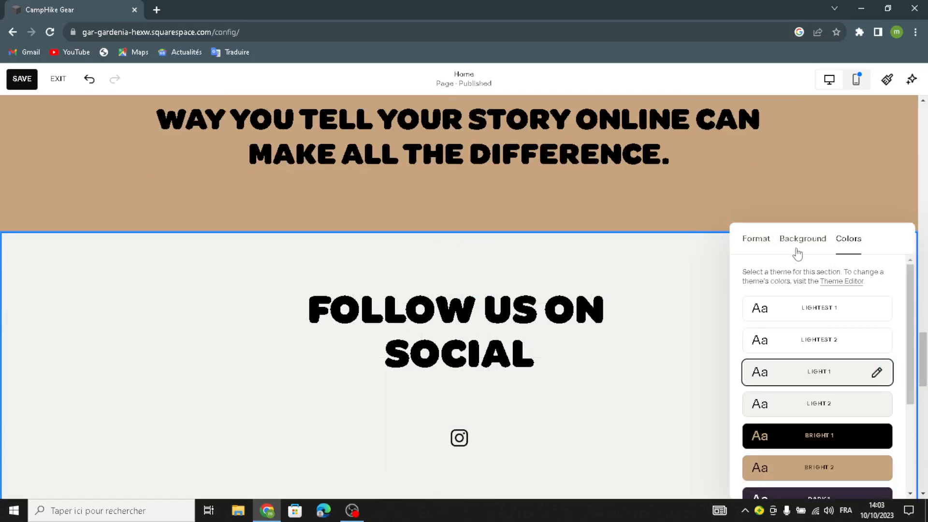
{"action": "left_click", "coordinate": [794, 248]}
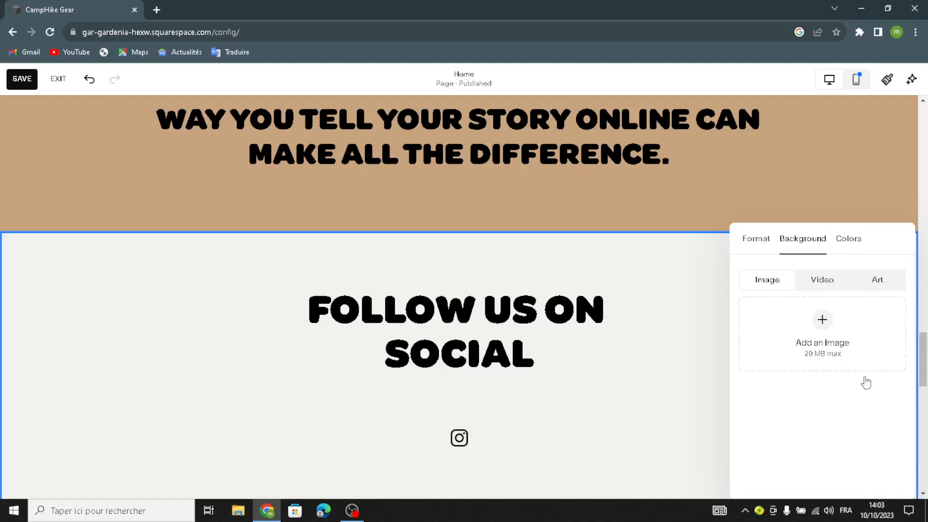
{"action": "left_click", "coordinate": [877, 281]}
{"action": "scroll", "coordinate": [843, 372], "scroll_direction": "down", "scroll_amount": 4}
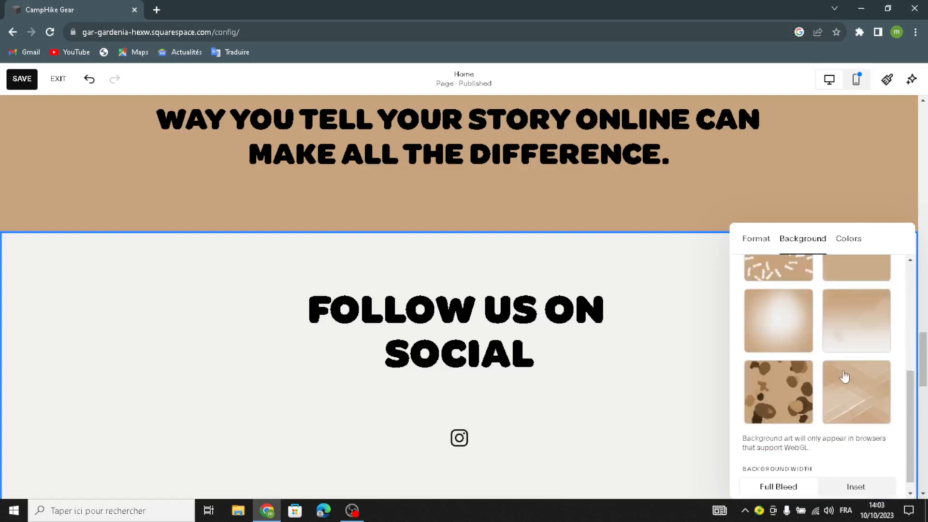
{"action": "left_click", "coordinate": [846, 378]}
{"action": "left_click", "coordinate": [843, 244]}
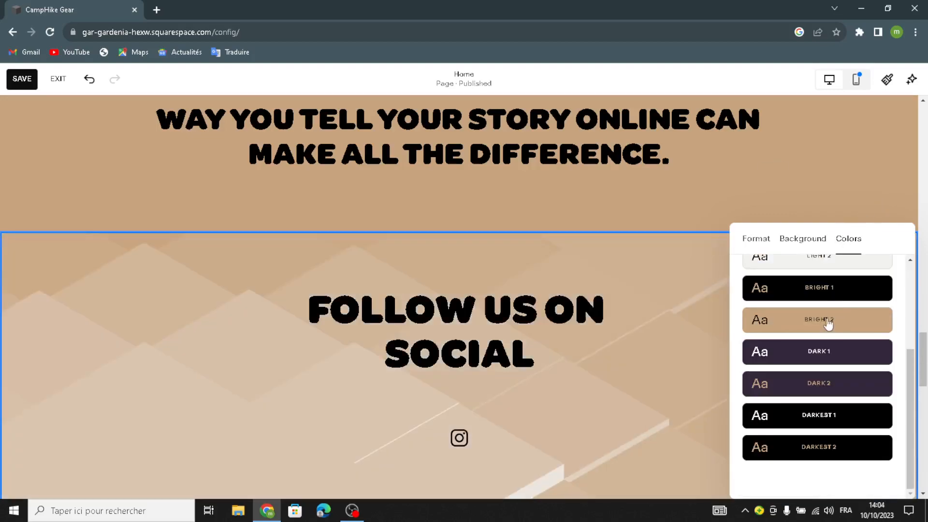
{"action": "left_click", "coordinate": [713, 282]}
Step: Delete the green vase image beside the Contact Us form
{"action": "scroll", "coordinate": [638, 231], "scroll_direction": "down", "scroll_amount": 8}
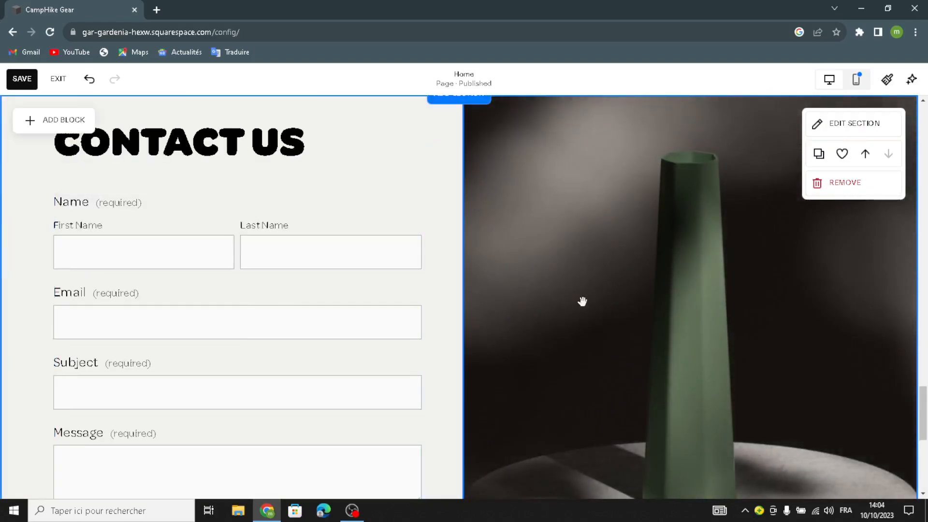
{"action": "left_click", "coordinate": [831, 188]}
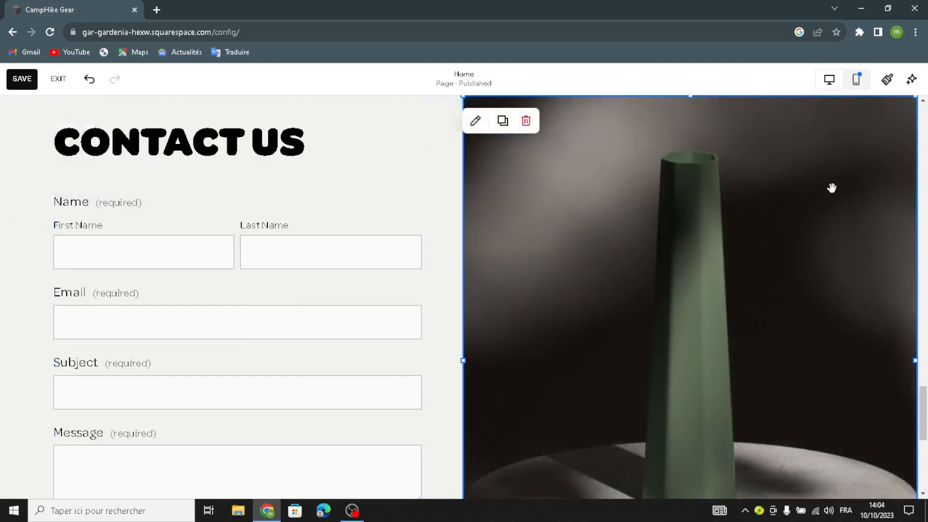
{"action": "left_click", "coordinate": [526, 122]}
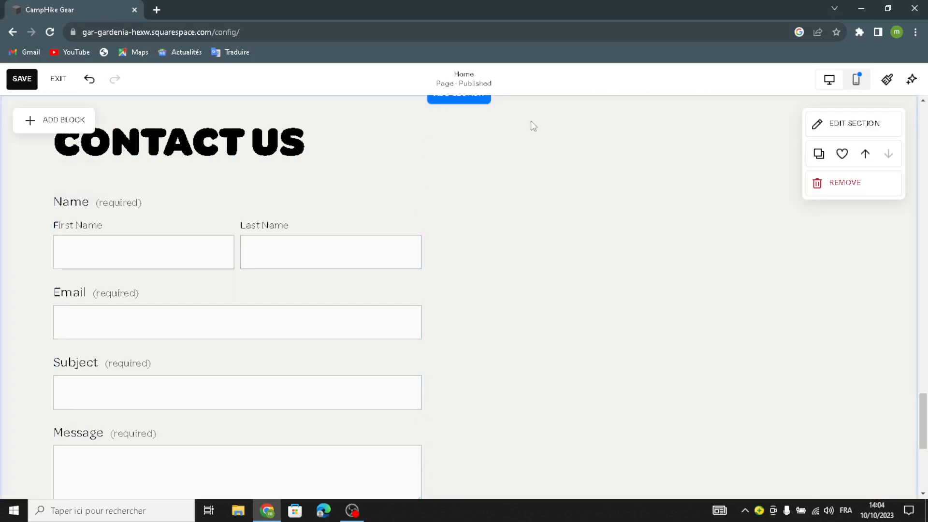
Step: Add a map block in the empty space beside the Contact Us form and enlarge it to roughly the form's height
{"action": "left_click", "coordinate": [39, 119]}
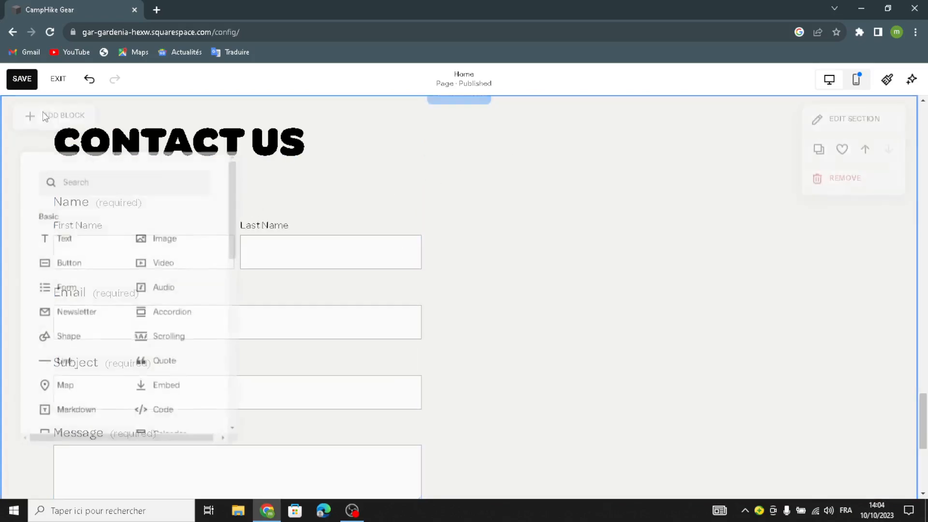
{"action": "left_click", "coordinate": [75, 388]}
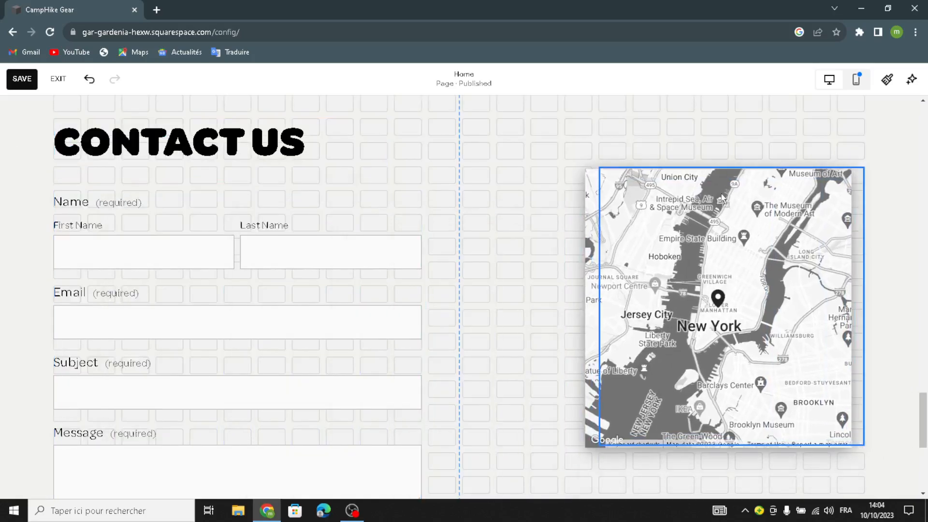
{"action": "left_click_drag", "start_coordinate": [680, 205], "coordinate": [664, 207]}
{"action": "scroll", "coordinate": [517, 272], "scroll_direction": "down", "scroll_amount": 1}
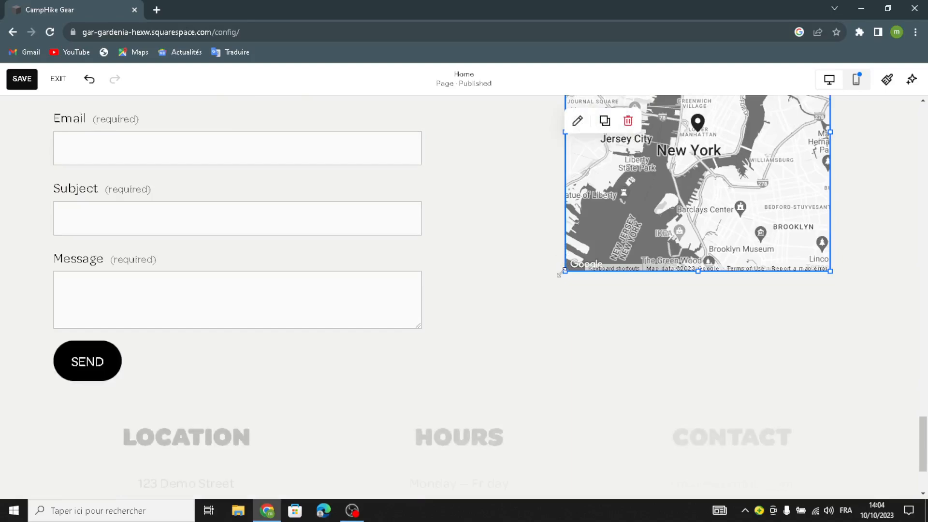
{"action": "left_click_drag", "start_coordinate": [560, 283], "coordinate": [491, 387]}
{"action": "scroll", "coordinate": [463, 148], "scroll_direction": "up", "scroll_amount": 1}
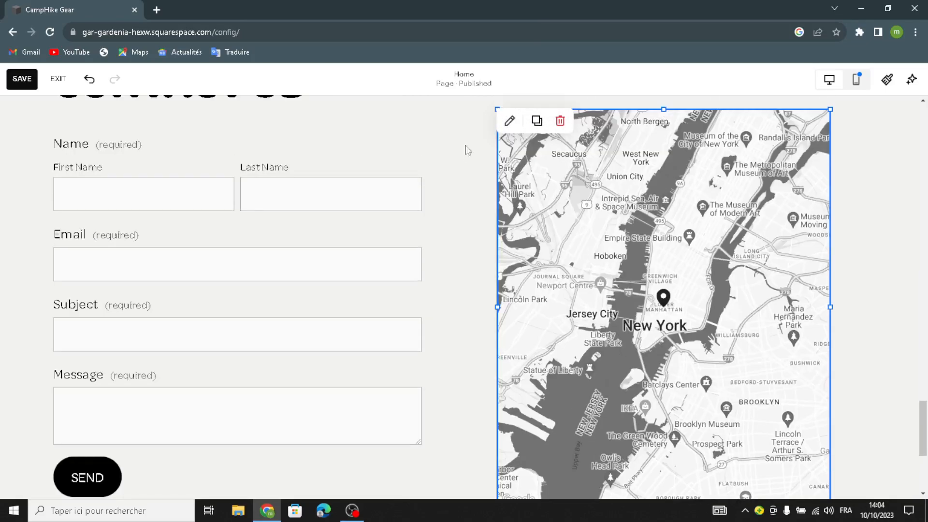
Step: Change the design style of the Contact Us map to Satellite
{"action": "left_click", "coordinate": [509, 120]}
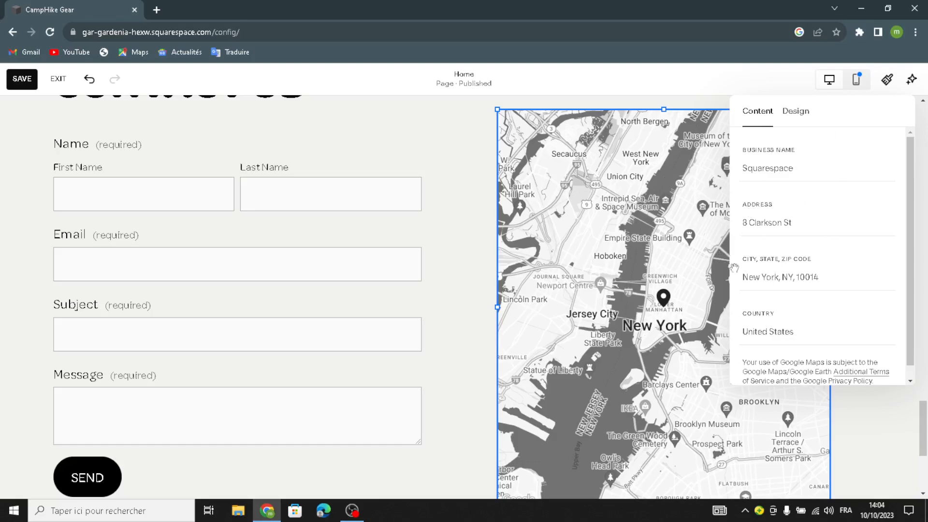
{"action": "scroll", "coordinate": [780, 300], "scroll_direction": "down", "scroll_amount": 1}
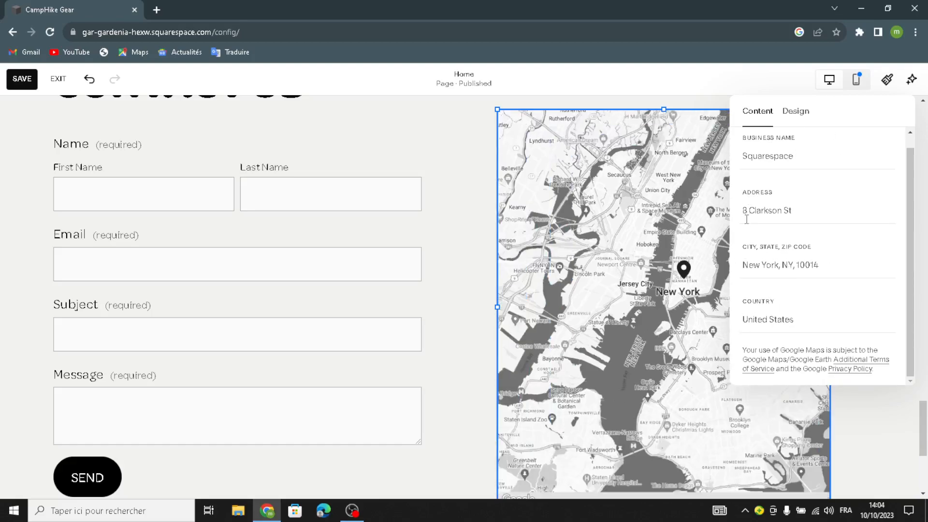
{"action": "left_click", "coordinate": [797, 112]}
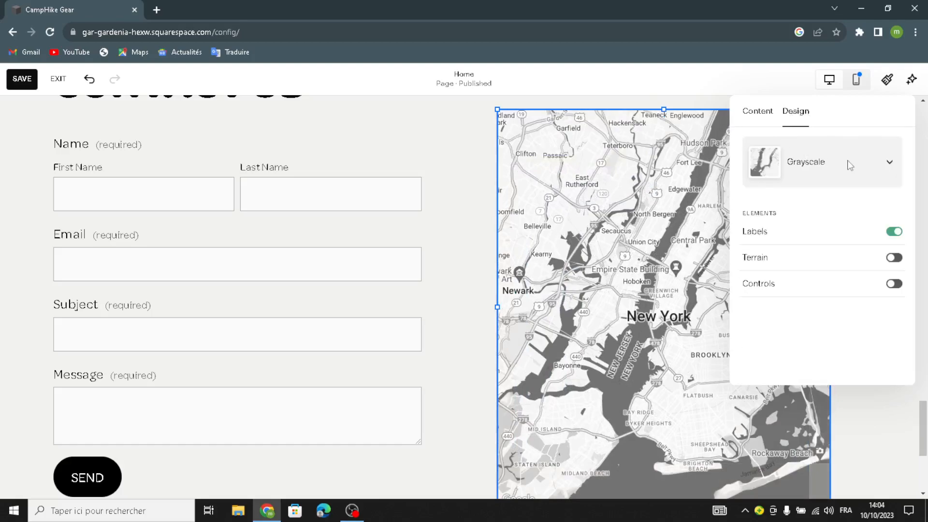
{"action": "left_click", "coordinate": [879, 155]}
{"action": "left_click", "coordinate": [804, 129]}
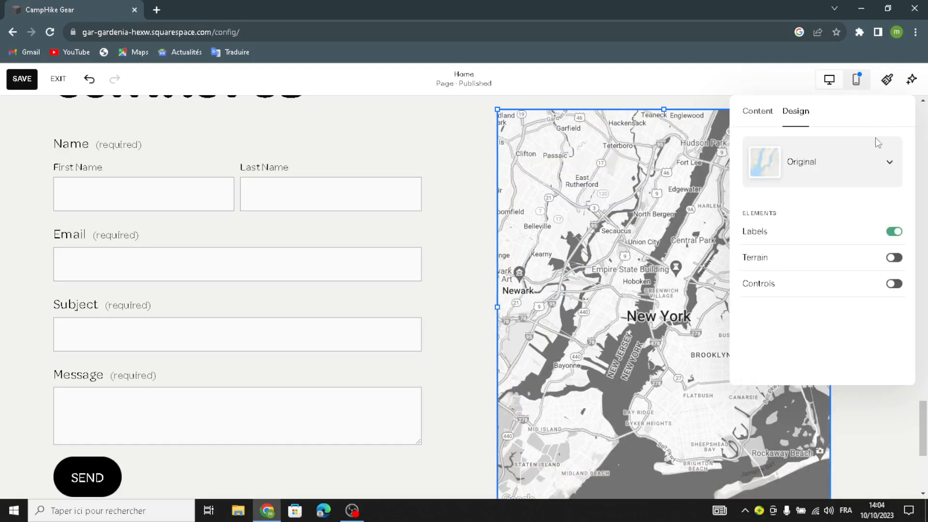
{"action": "left_click", "coordinate": [888, 164]}
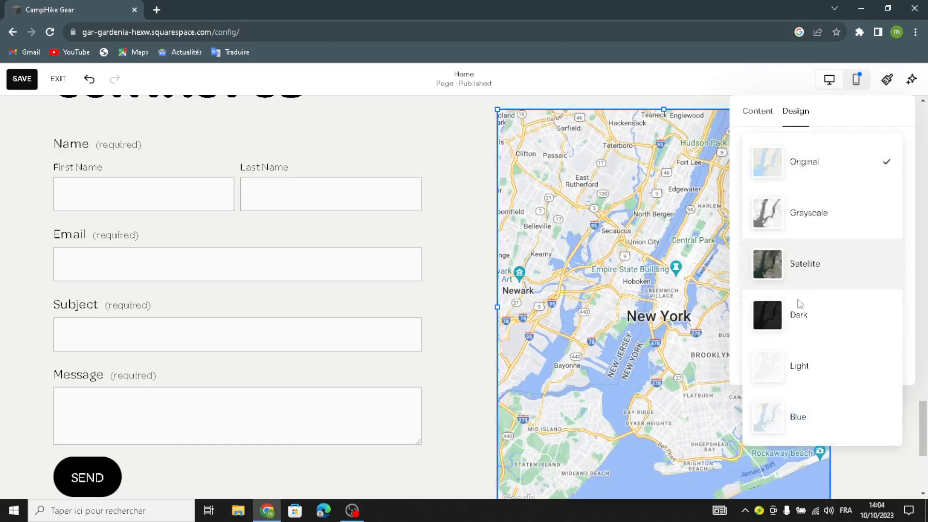
{"action": "left_click", "coordinate": [806, 284]}
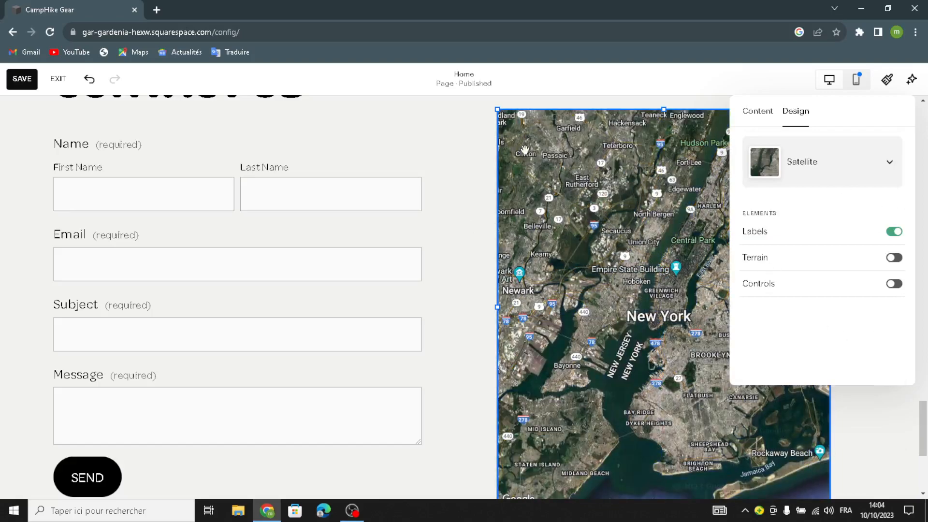
{"action": "left_click", "coordinate": [454, 141]}
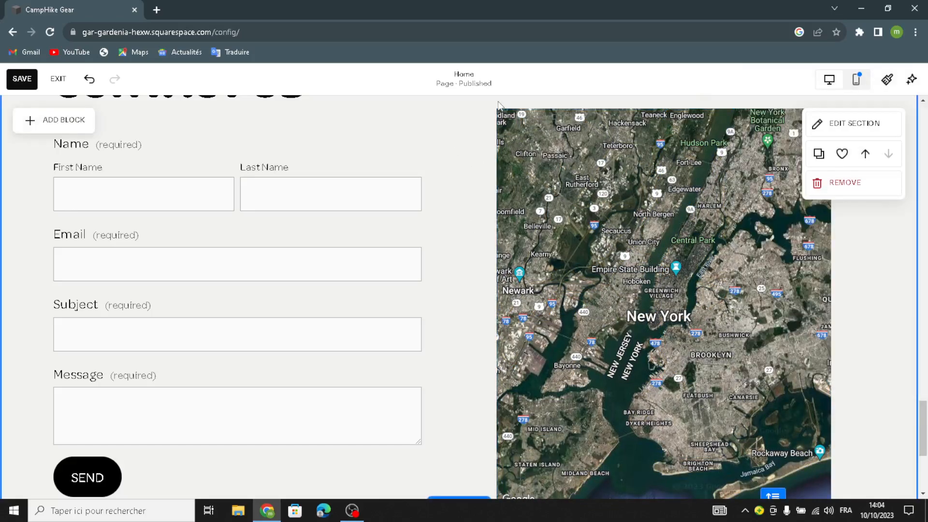
Step: Set the Contact Us section's background to the tan geometric planes art
{"action": "scroll", "coordinate": [676, 145], "scroll_direction": "up", "scroll_amount": 1}
{"action": "left_click", "coordinate": [817, 122]}
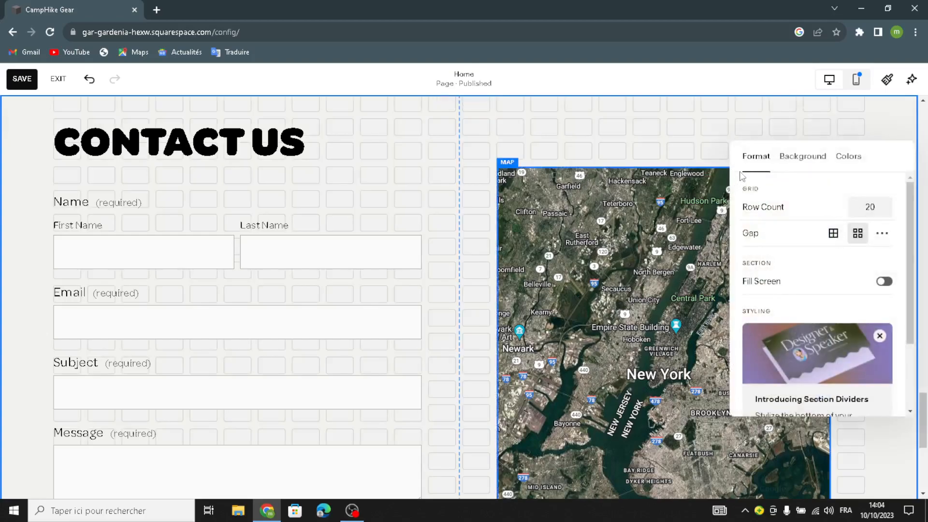
{"action": "left_click", "coordinate": [823, 156]}
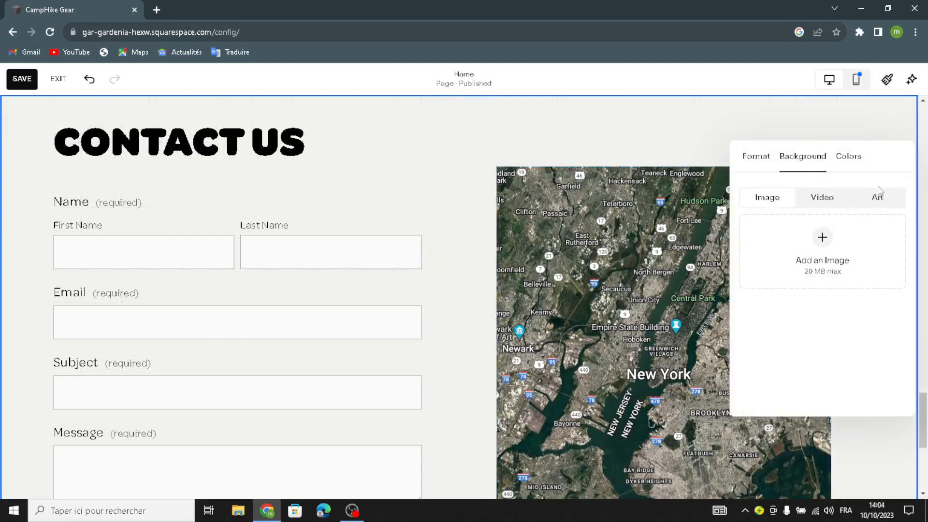
{"action": "left_click", "coordinate": [876, 201]}
{"action": "scroll", "coordinate": [811, 290], "scroll_direction": "down", "scroll_amount": 3}
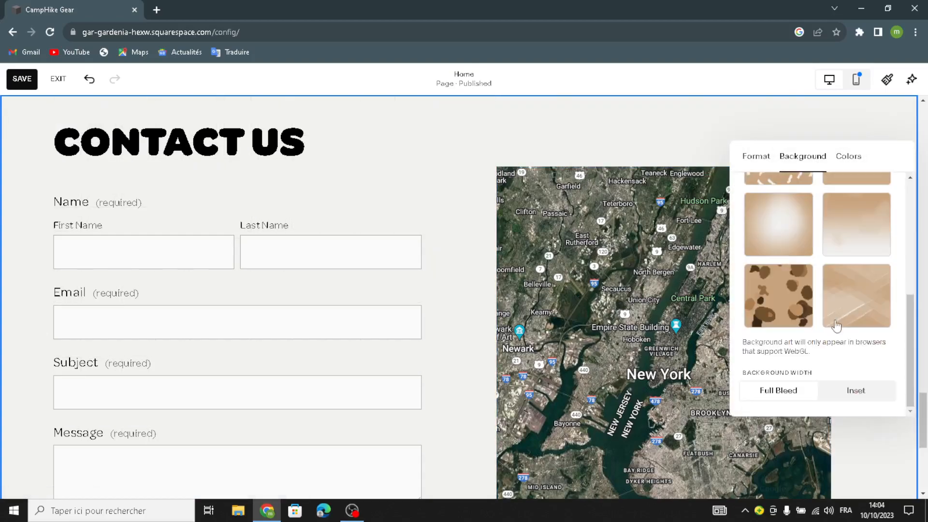
{"action": "left_click", "coordinate": [856, 308]}
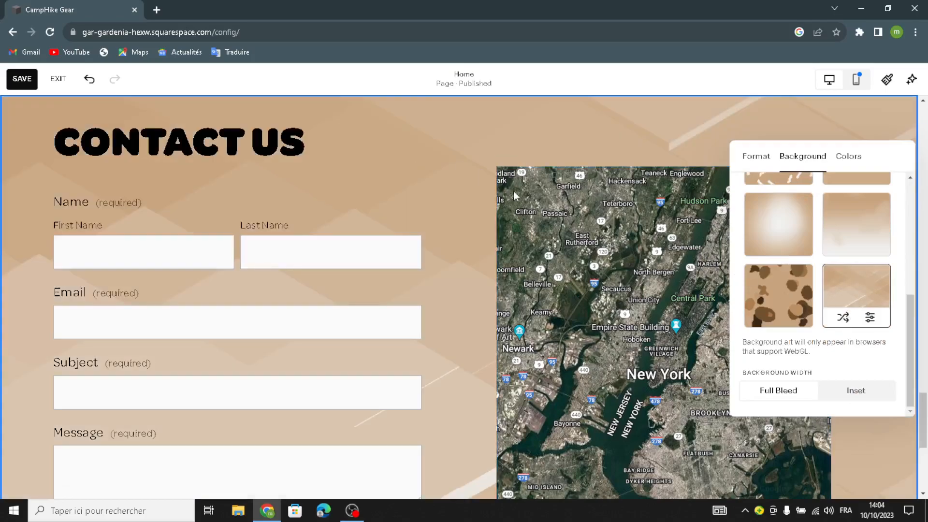
Step: Extend the satellite map upward toward the Contact Us heading's level and widen it to the outer edge of the content grid
{"action": "left_click", "coordinate": [496, 174]}
{"action": "left_click_drag", "start_coordinate": [497, 168], "coordinate": [500, 119]}
{"action": "left_click_drag", "start_coordinate": [826, 112], "coordinate": [863, 99]}
Step: Open the site footer for editing and give its section the tan geometric planes art background
{"action": "scroll", "coordinate": [679, 221], "scroll_direction": "down", "scroll_amount": 6}
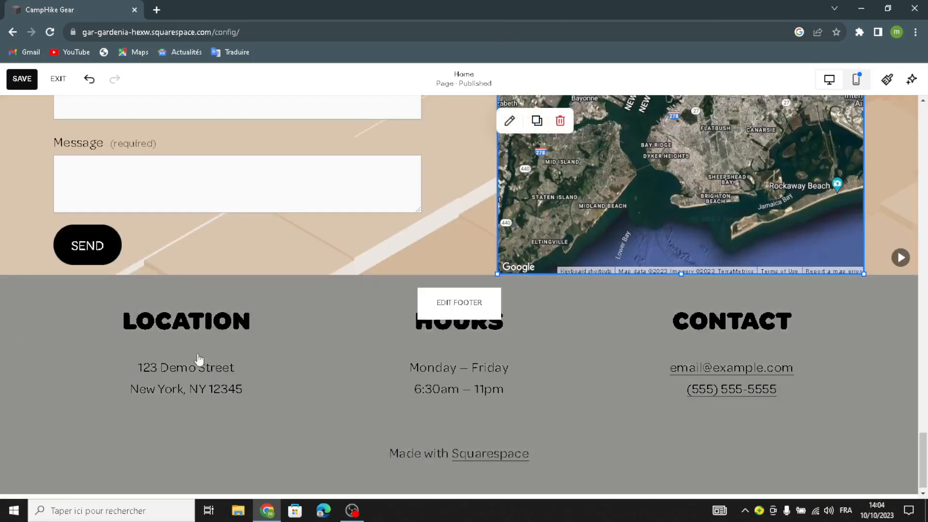
{"action": "left_click", "coordinate": [426, 304]}
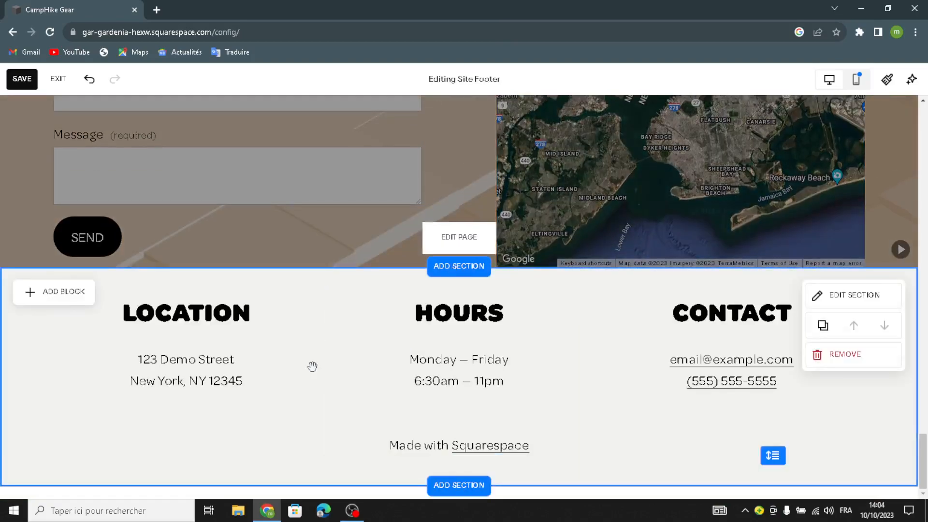
{"action": "left_click", "coordinate": [858, 311]}
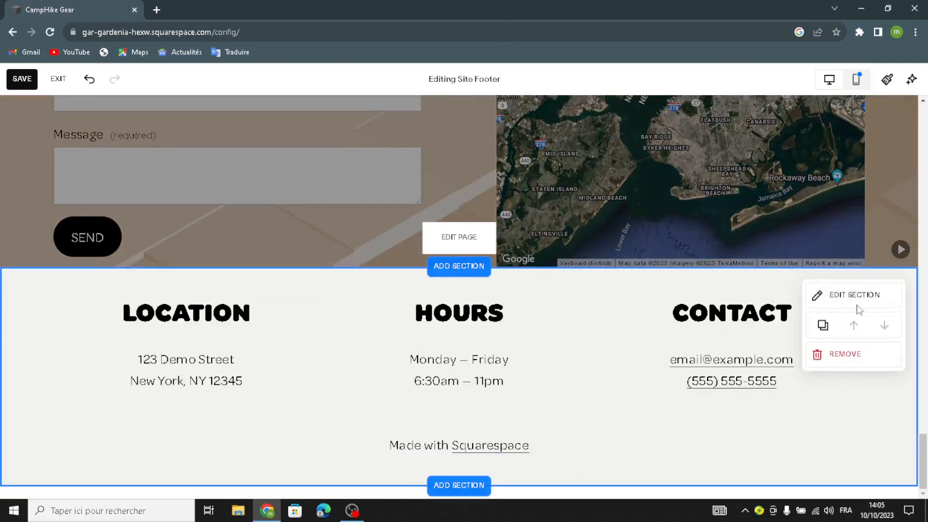
{"action": "left_click", "coordinate": [816, 216]}
{"action": "left_click", "coordinate": [878, 252]}
{"action": "scroll", "coordinate": [821, 377], "scroll_direction": "down", "scroll_amount": 5}
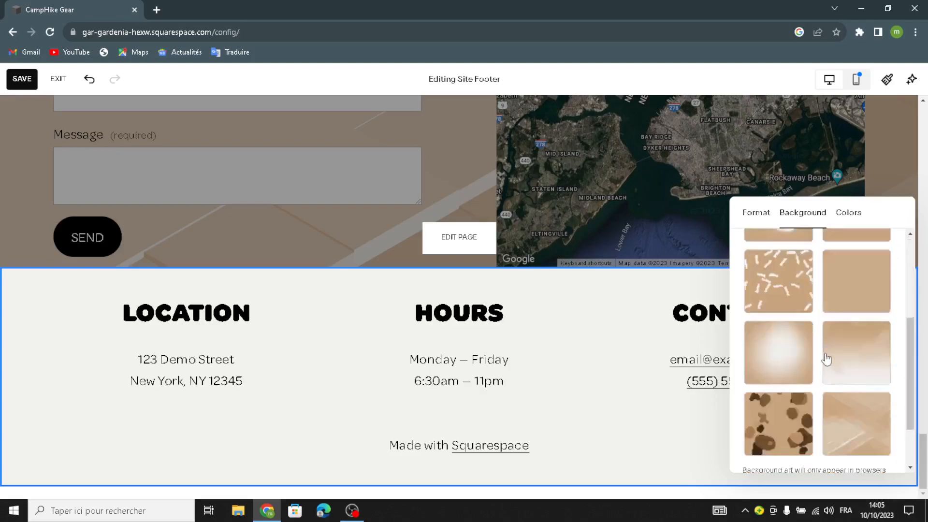
{"action": "left_click", "coordinate": [851, 374]}
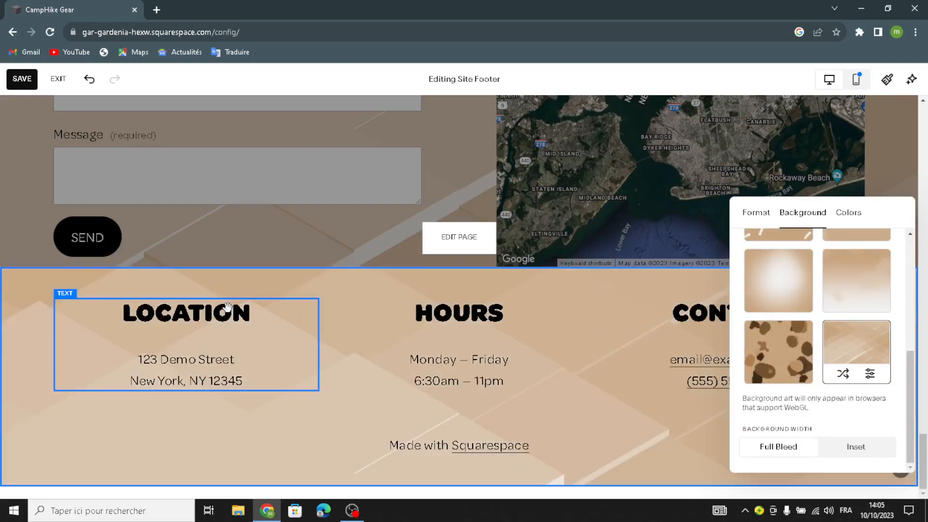
{"action": "scroll", "coordinate": [244, 315], "scroll_direction": "up", "scroll_amount": 3}
{"action": "scroll", "coordinate": [314, 183], "scroll_direction": "up", "scroll_amount": 3}
{"action": "scroll", "coordinate": [424, 357], "scroll_direction": "down", "scroll_amount": 4}
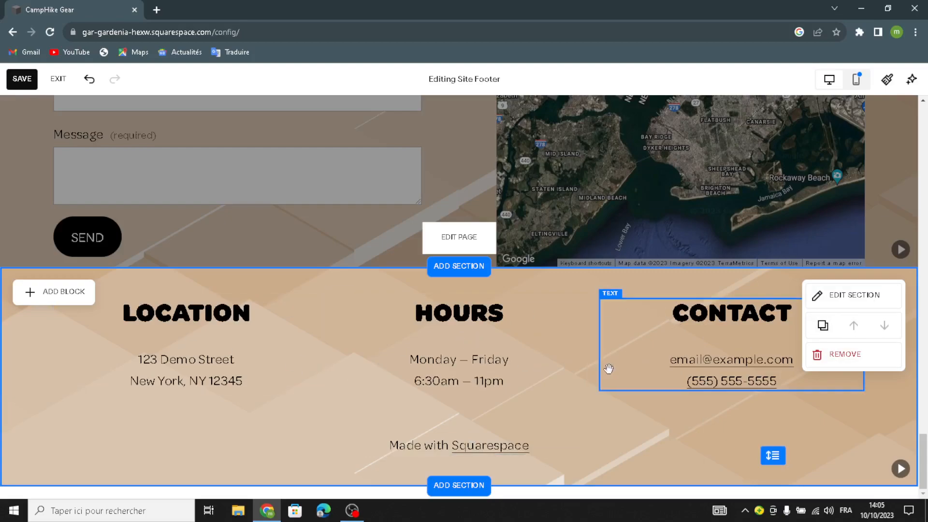
{"action": "left_click", "coordinate": [581, 304]}
{"action": "scroll", "coordinate": [424, 170], "scroll_direction": "up", "scroll_amount": 3}
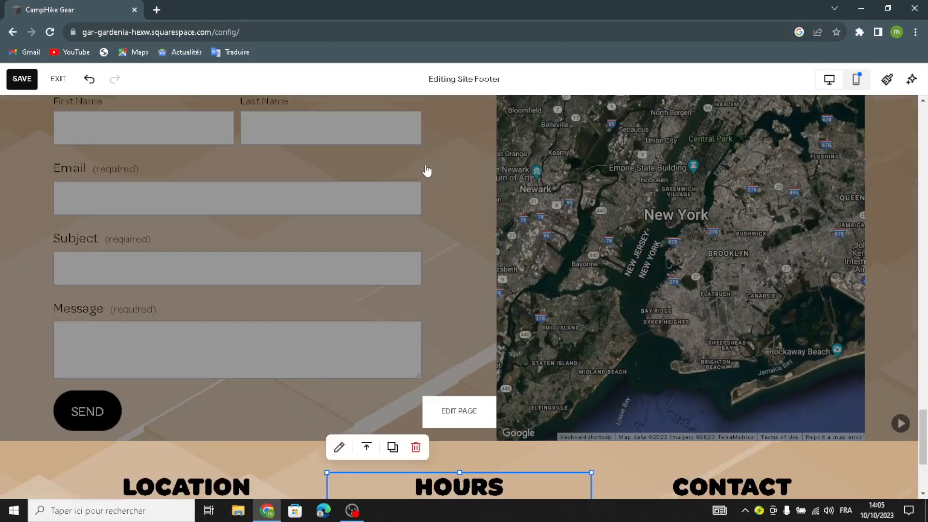
Step: Exit the page editor, saving the home page and footer changes, and open the site's Selling area
{"action": "scroll", "coordinate": [472, 189], "scroll_direction": "up", "scroll_amount": 2}
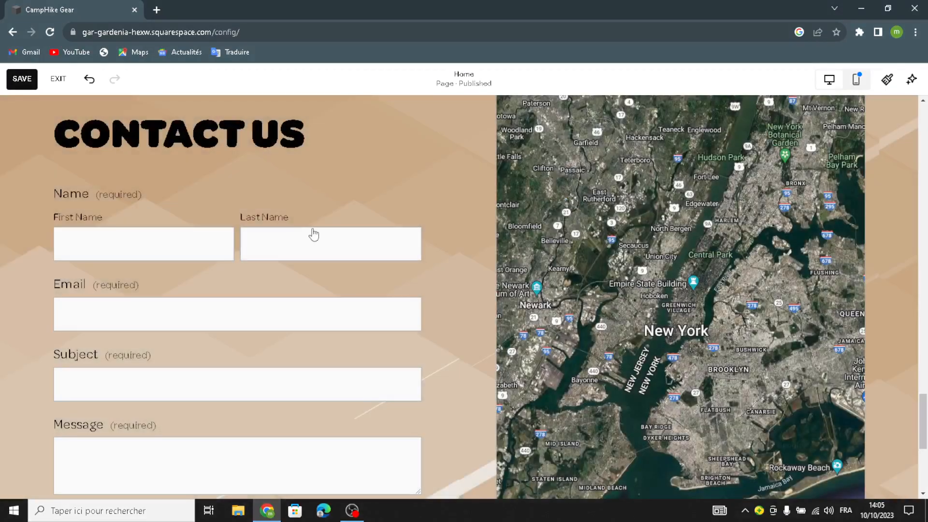
{"action": "scroll", "coordinate": [459, 147], "scroll_direction": "up", "scroll_amount": 6}
{"action": "scroll", "coordinate": [330, 140], "scroll_direction": "up", "scroll_amount": 10}
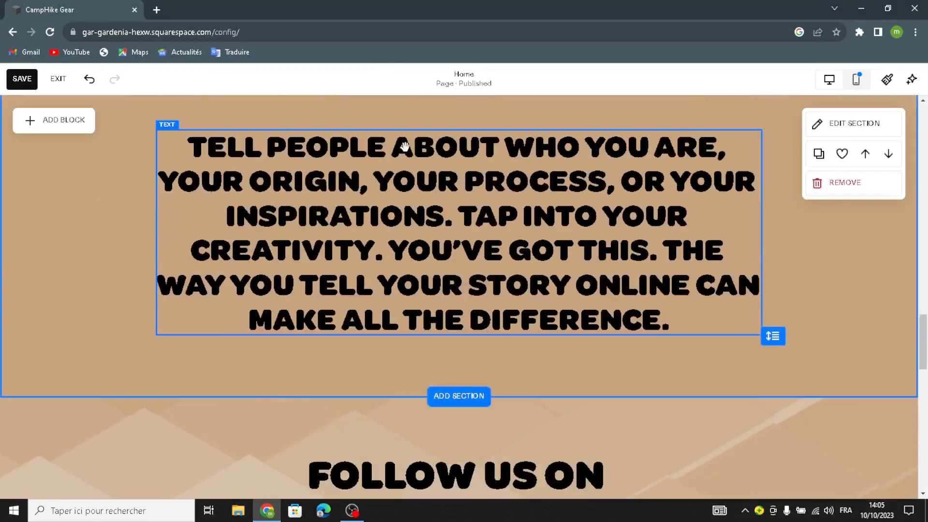
{"action": "scroll", "coordinate": [397, 150], "scroll_direction": "up", "scroll_amount": 2}
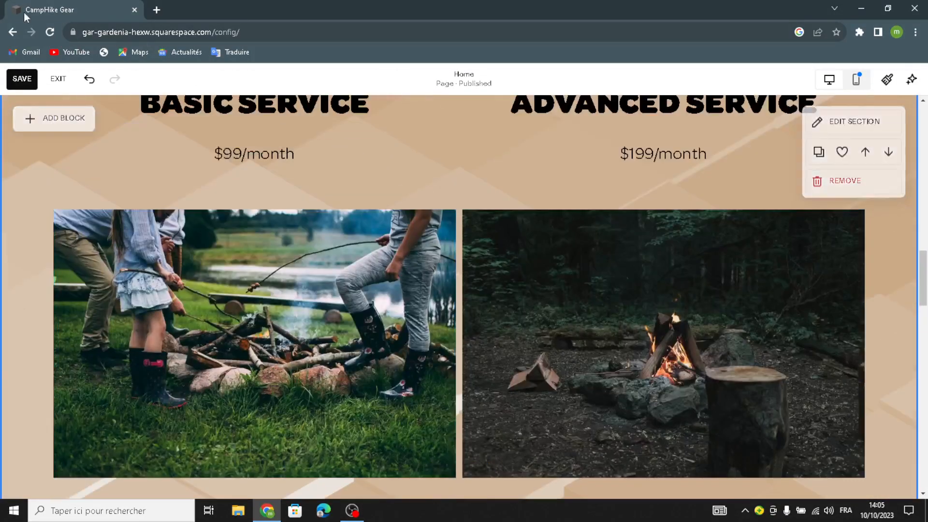
{"action": "left_click", "coordinate": [58, 78]}
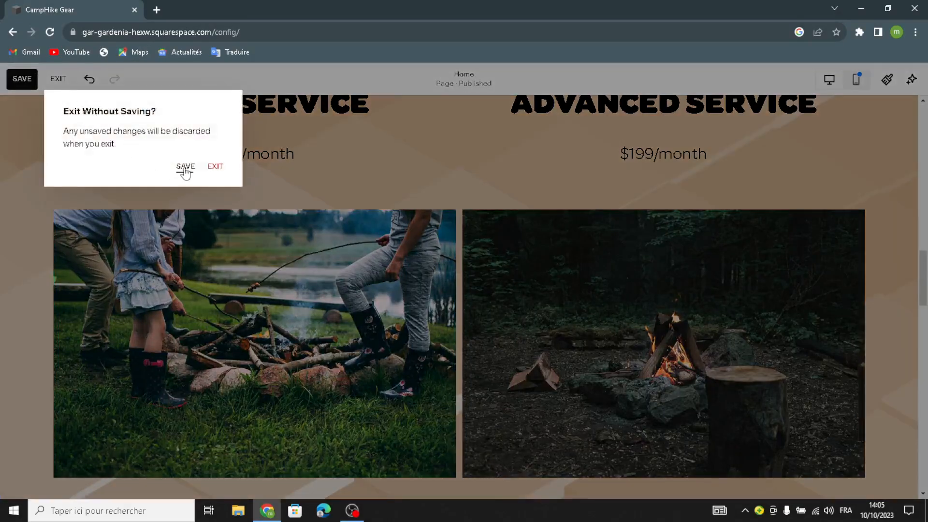
{"action": "left_click", "coordinate": [185, 167]}
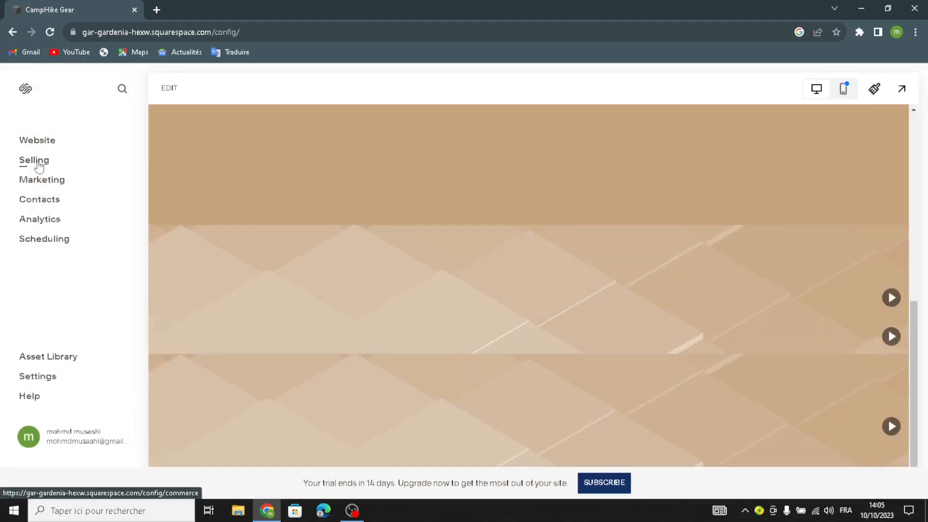
{"action": "left_click", "coordinate": [39, 162]}
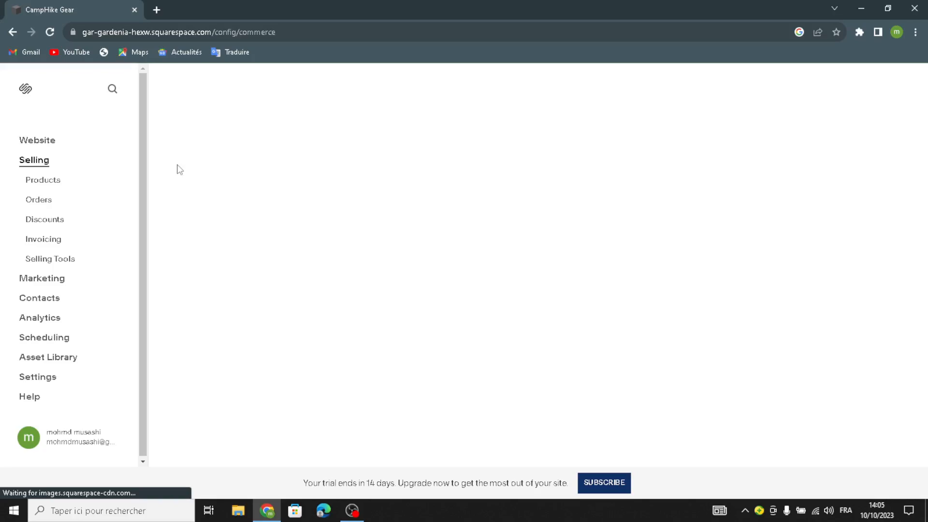